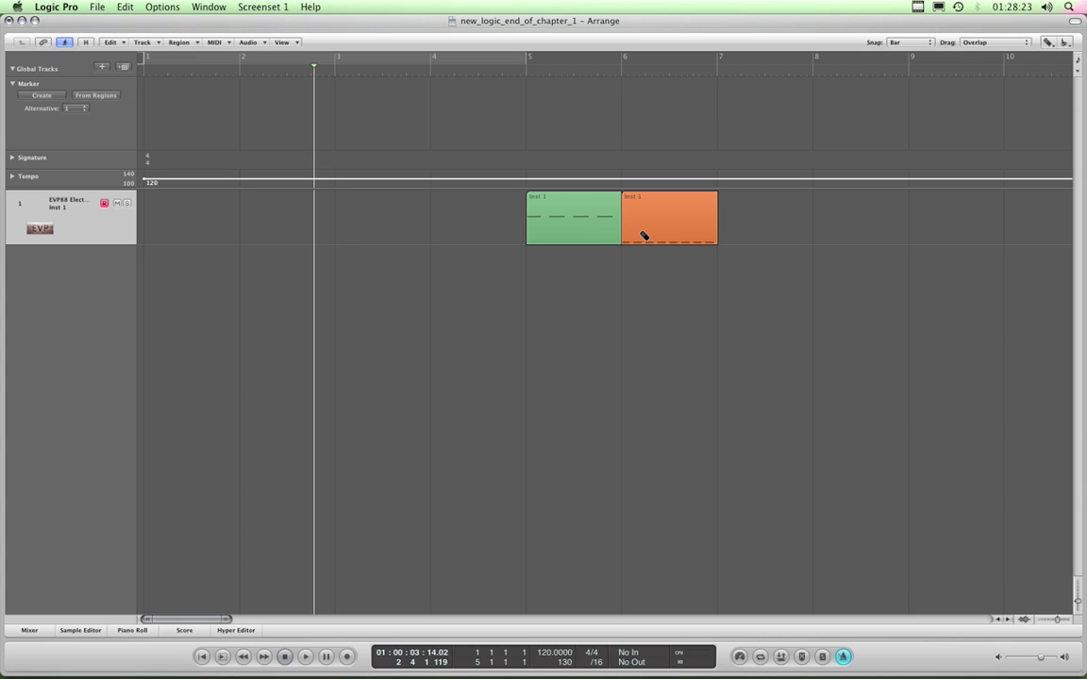
# Step: Switch to the Pointer tool, place the playhead exactly at bar 3 and create a marker there
pyautogui.press('Escape')
pyautogui.click(457, 274)
pyautogui.click(239, 76)
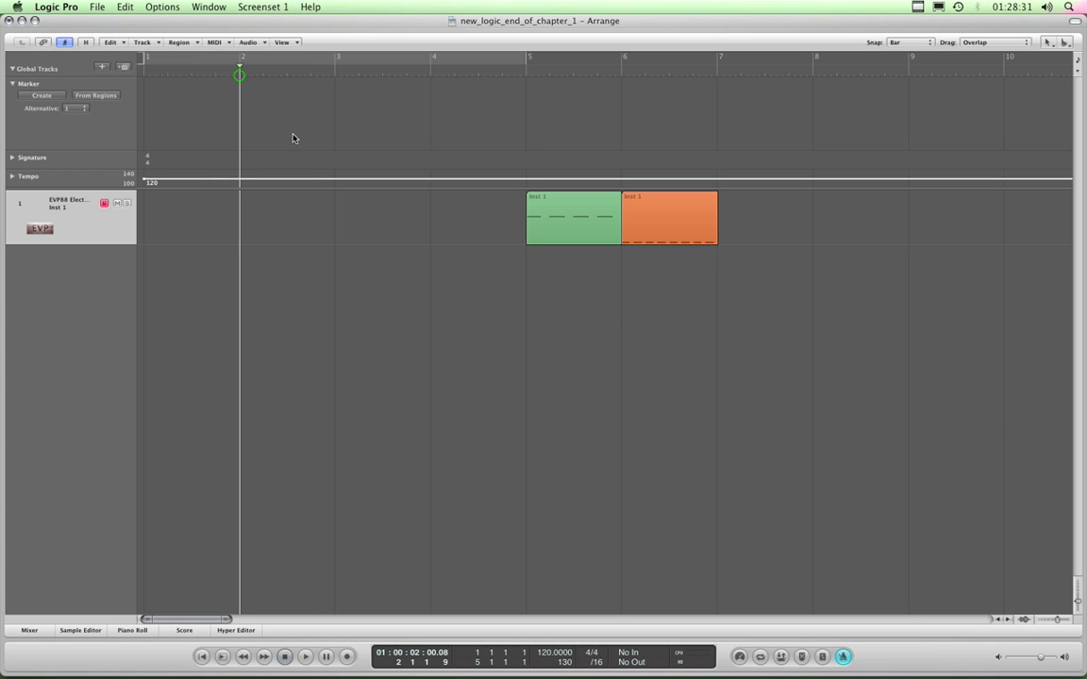
pyautogui.click(333, 76)
pyautogui.click(431, 75)
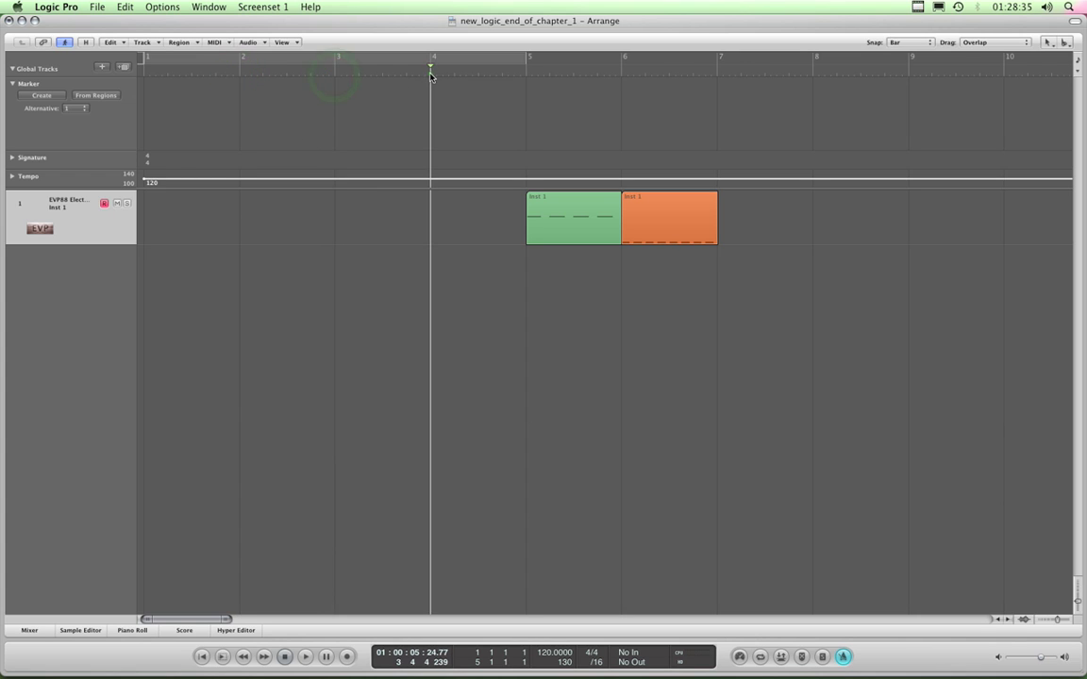
pyautogui.click(335, 78)
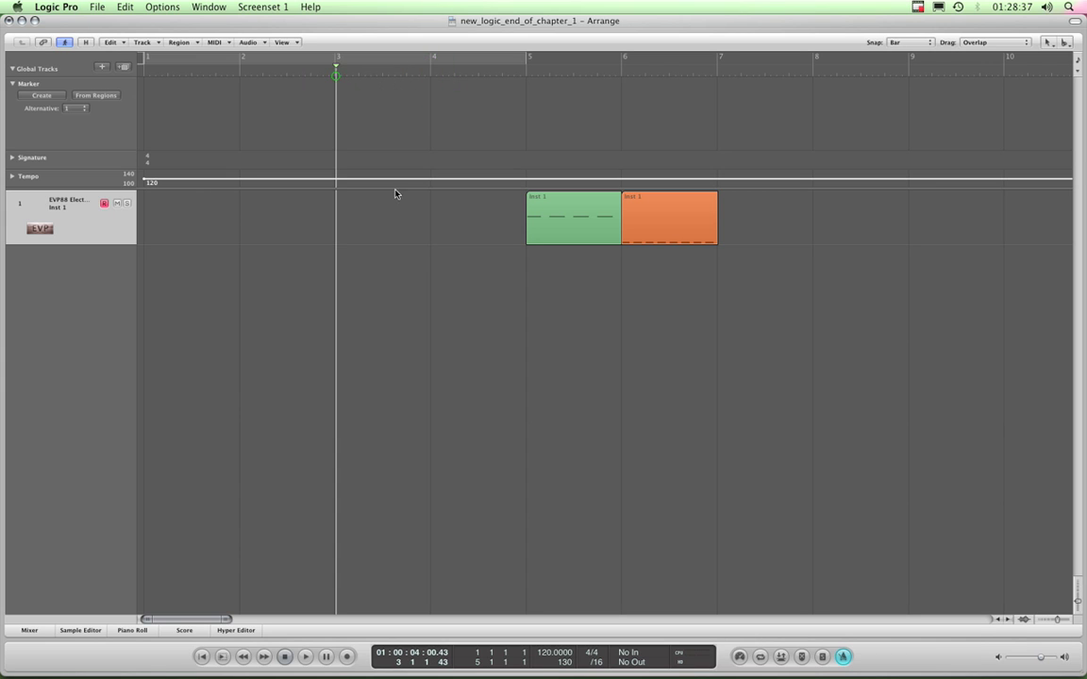
pyautogui.click(335, 89)
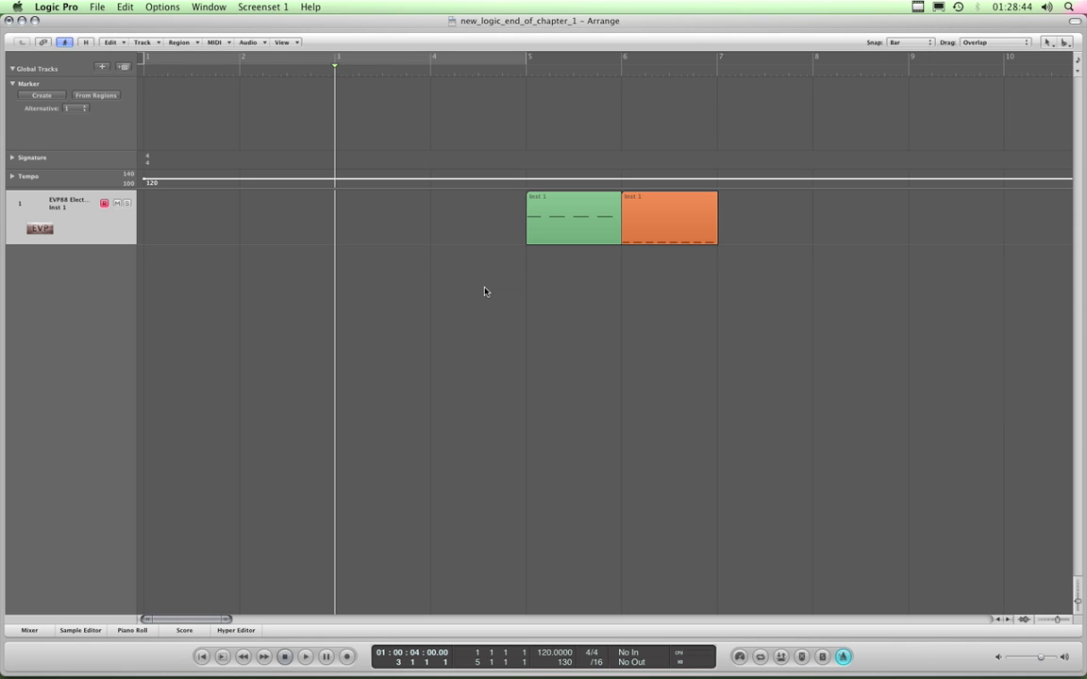
pyautogui.hotkey('alt', "'")
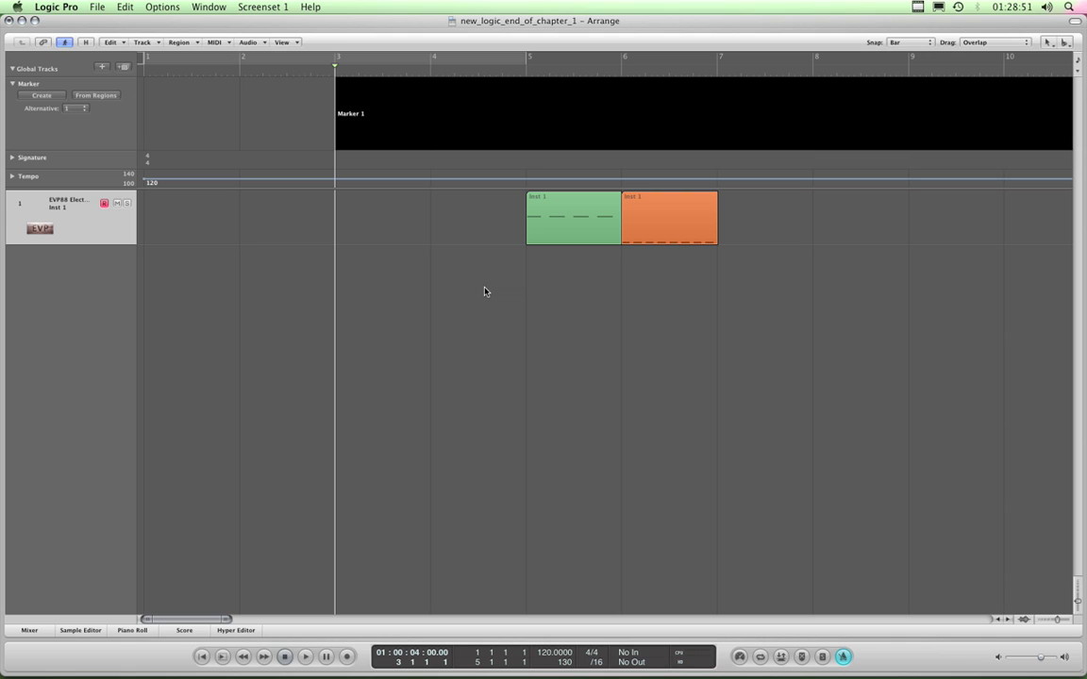
# Step: Undo the marker creation and slightly reduce the height of the Marker track
pyautogui.click(125, 8)
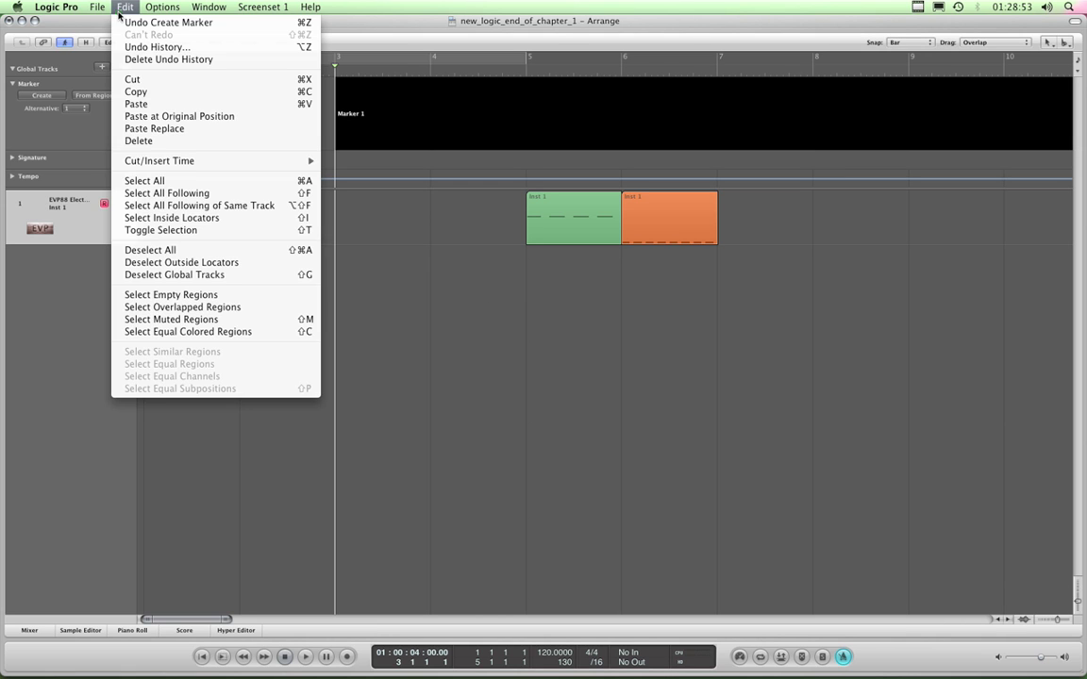
pyautogui.click(135, 22)
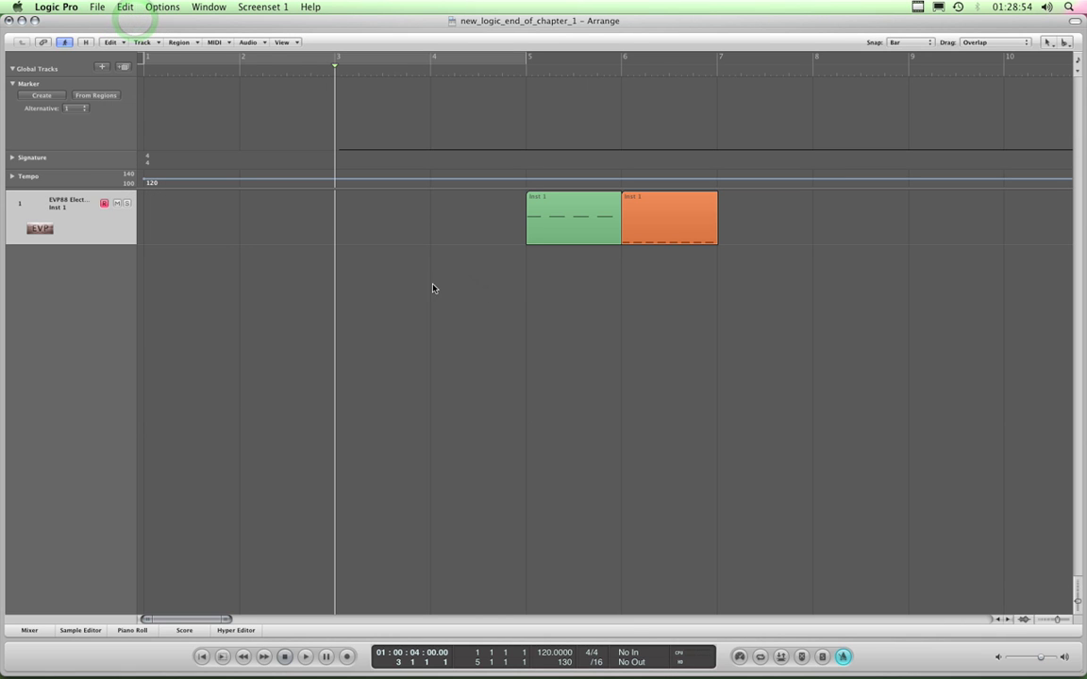
pyautogui.click(383, 246)
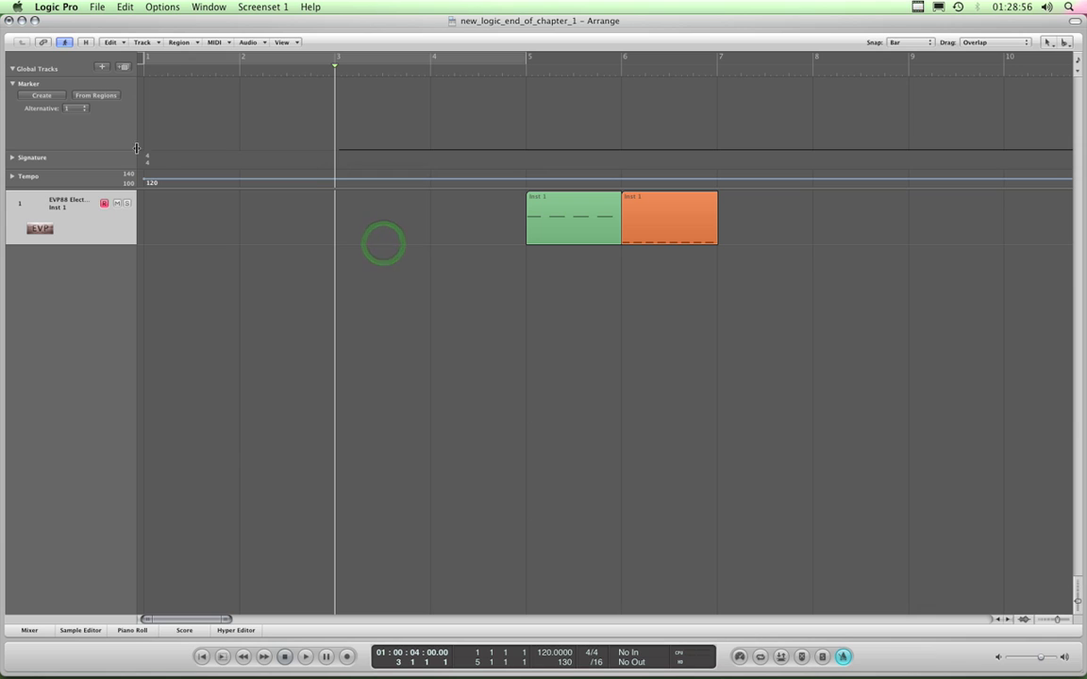
pyautogui.moveTo(124, 150); pyautogui.dragTo(124, 147)
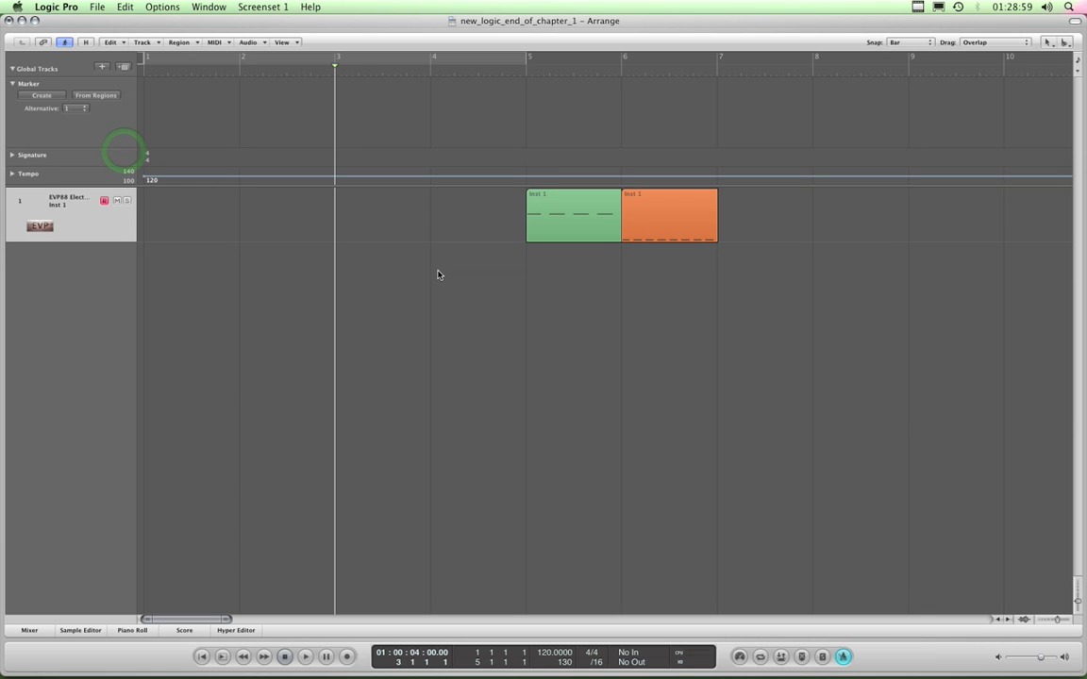
# Step: Add a marker at bar 4 in the Marker track with the Pencil tool
pyautogui.press('Escape')
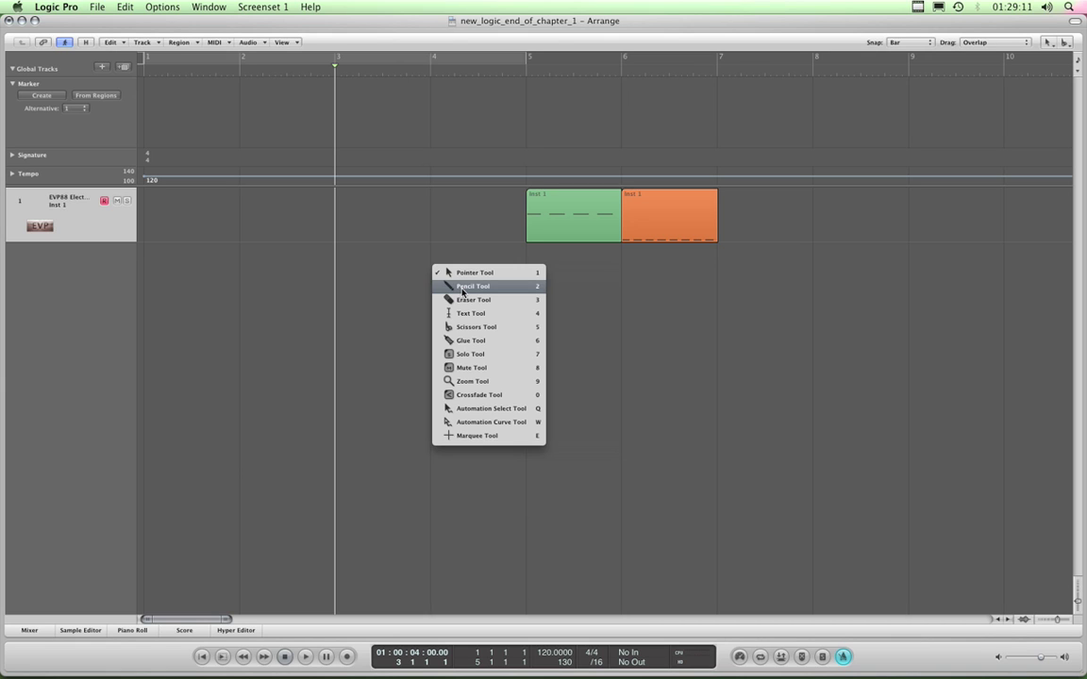
pyautogui.click(462, 291)
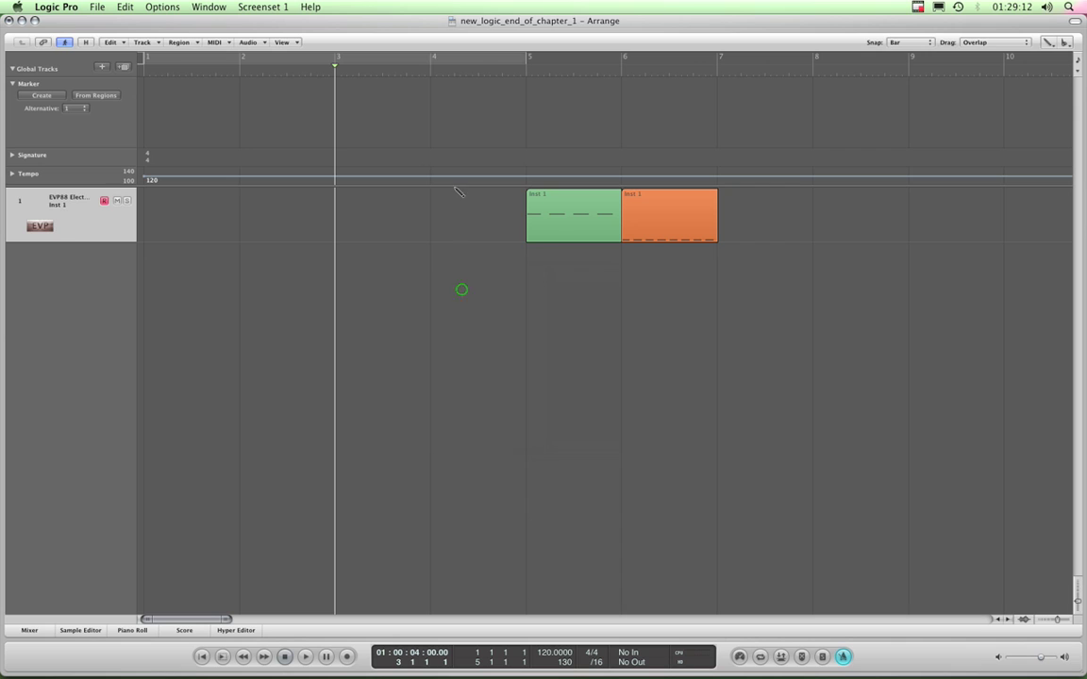
pyautogui.click(432, 118)
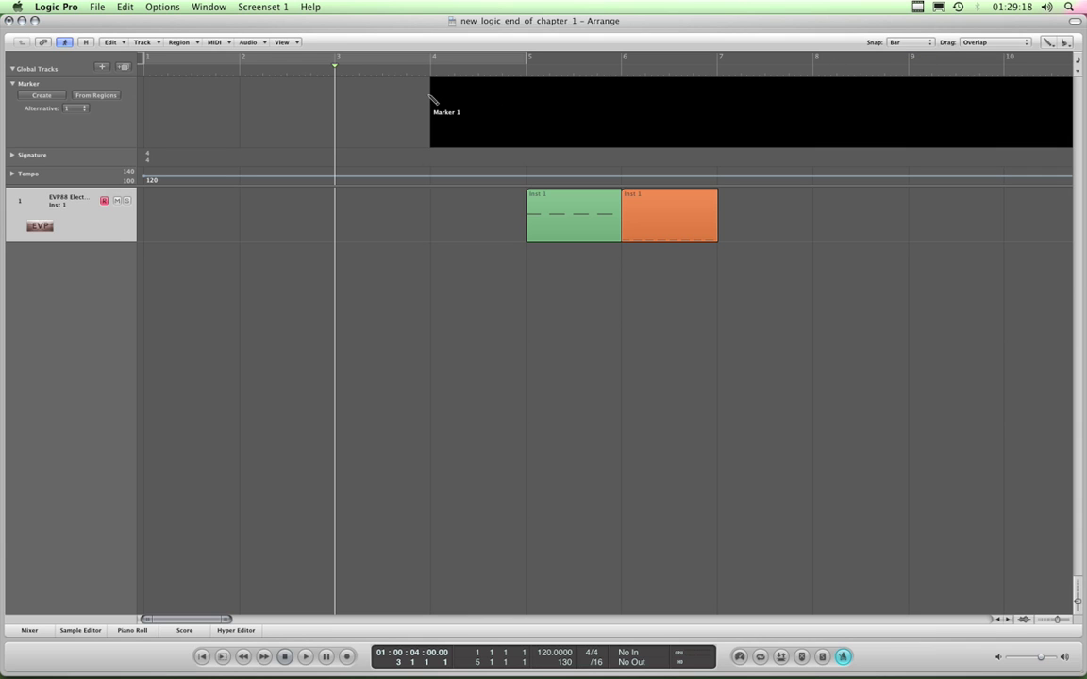
# Step: Remove the marker at bar 4 with the Eraser tool
pyautogui.press('Escape')
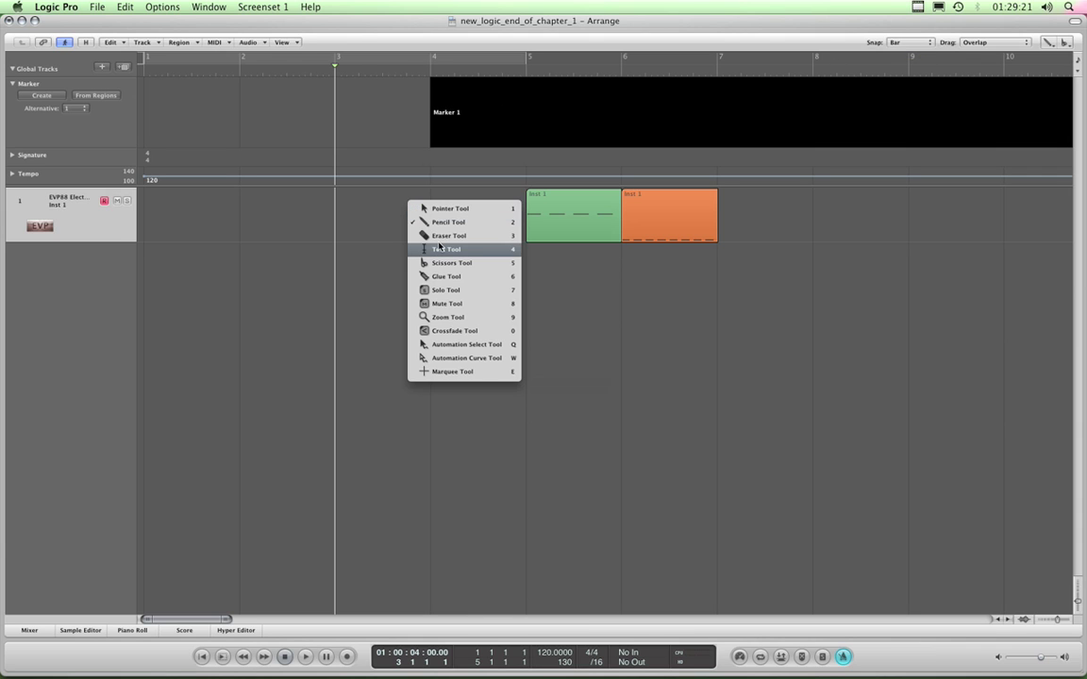
pyautogui.click(439, 236)
pyautogui.click(472, 109)
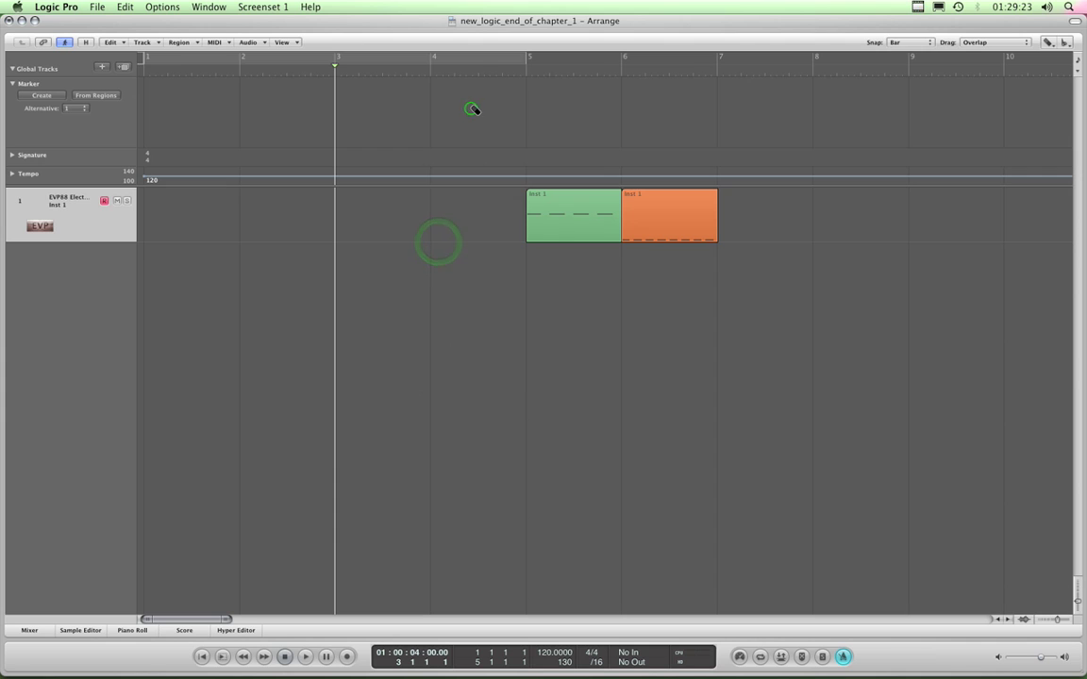
# Step: Switch back to the Pencil tool and add a marker at bar 5 in the Marker track
pyautogui.press('Escape')
pyautogui.click(485, 122)
pyautogui.click(475, 99)
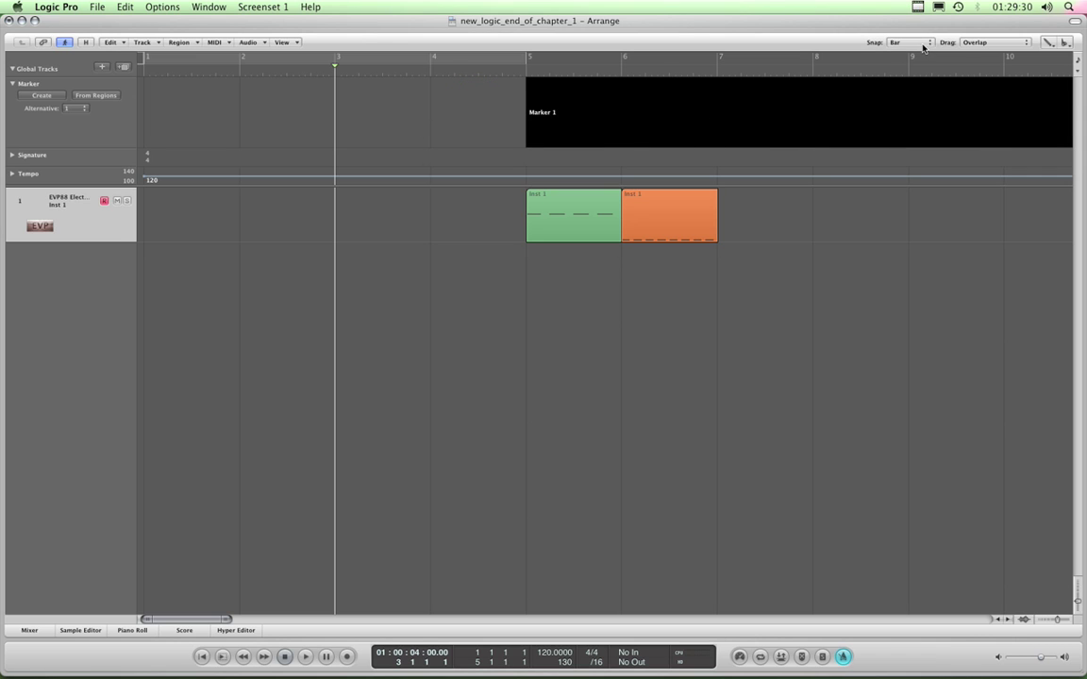
# Step: Remove the marker at bar 5 with the Eraser tool
pyautogui.press('Escape')
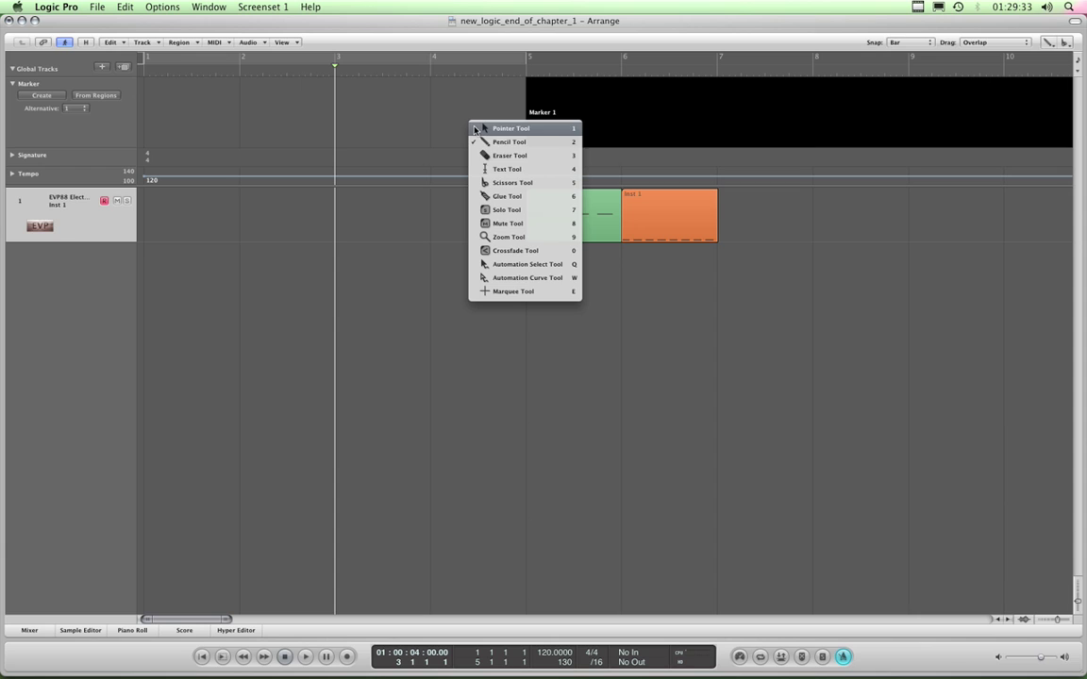
pyautogui.click(498, 156)
pyautogui.click(551, 112)
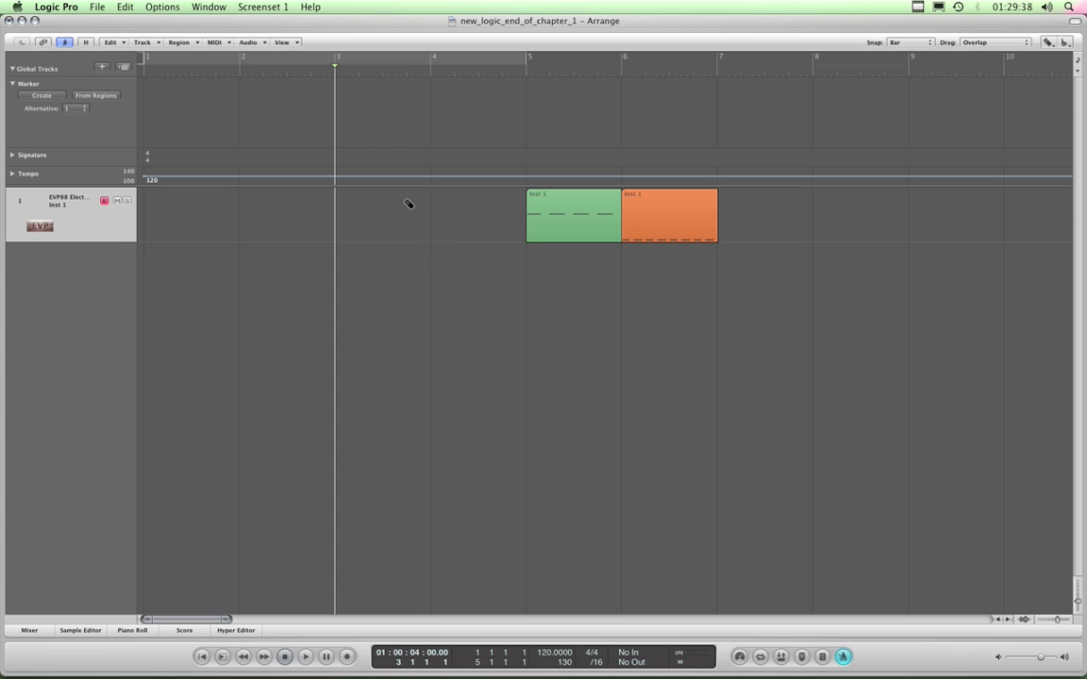
# Step: Switch to the Pencil tool and draw a new marker at bar 4
pyautogui.press('Escape')
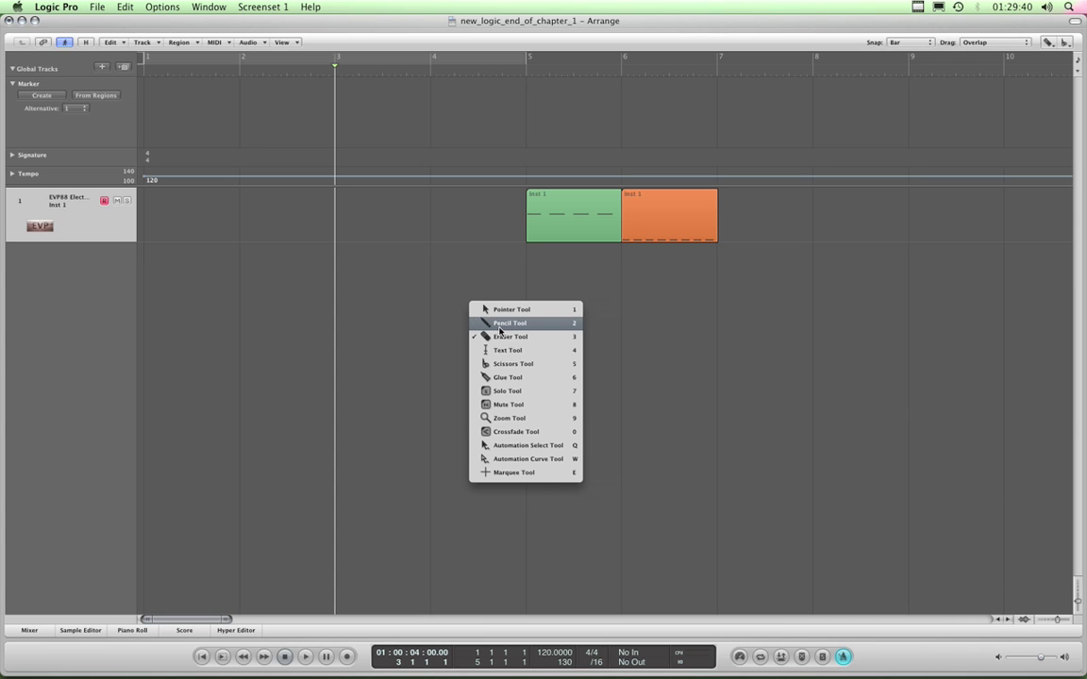
pyautogui.click(500, 329)
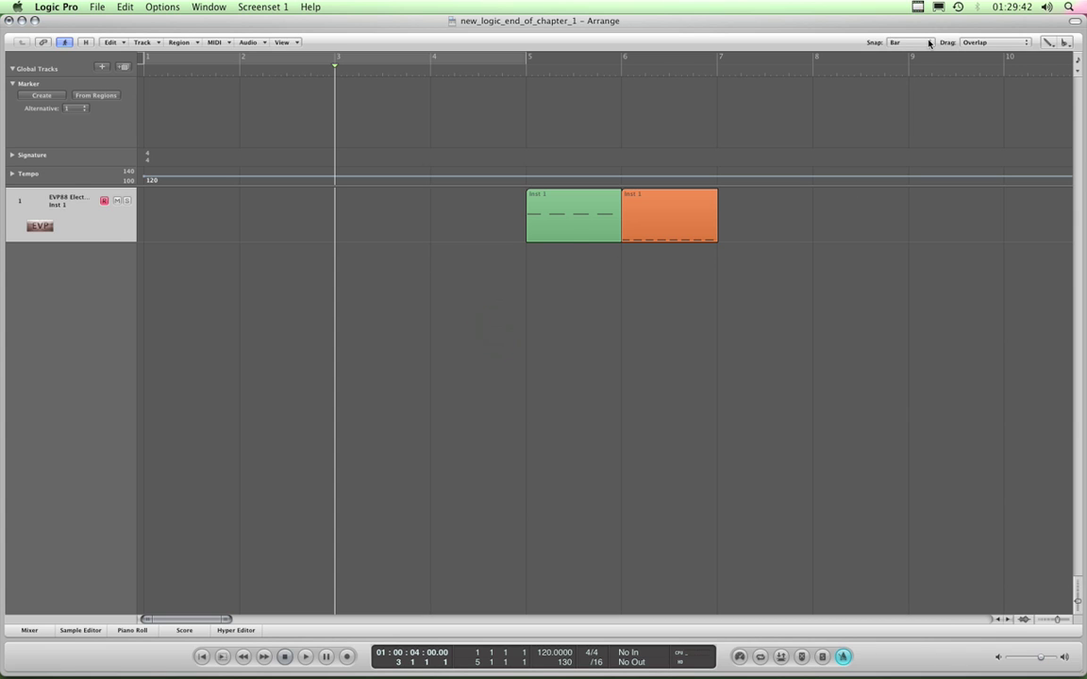
pyautogui.click(438, 110)
# Step: Erase the newly drawn marker at bar 4 with the Eraser tool
pyautogui.press('Escape')
pyautogui.press('Down')
pyautogui.press('Down')
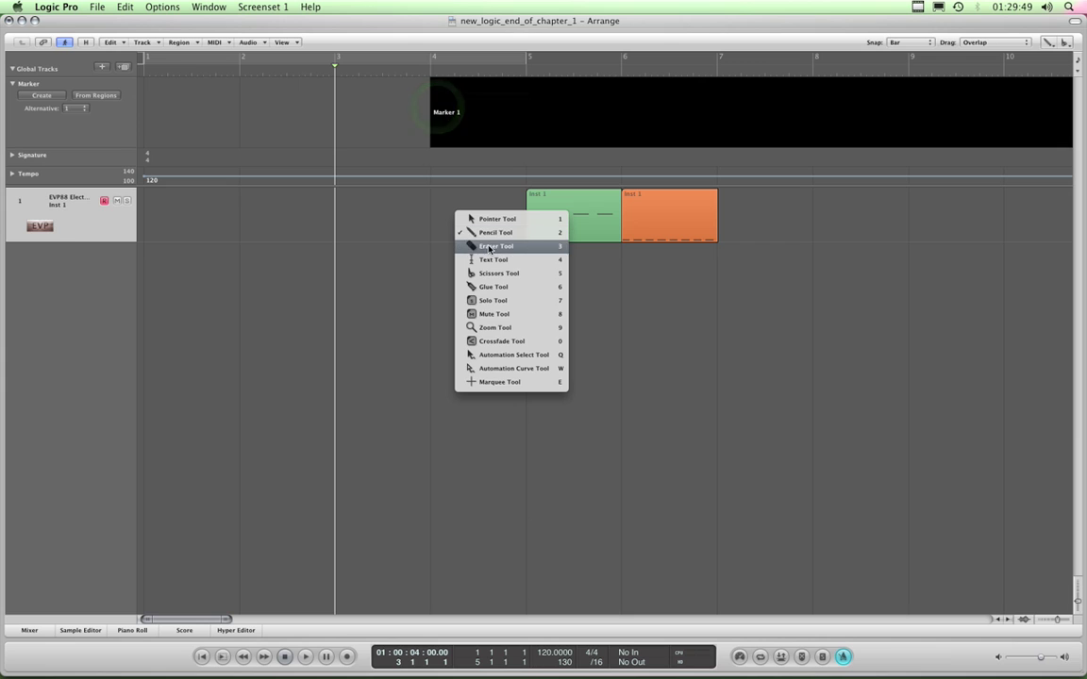
pyautogui.press('Return')
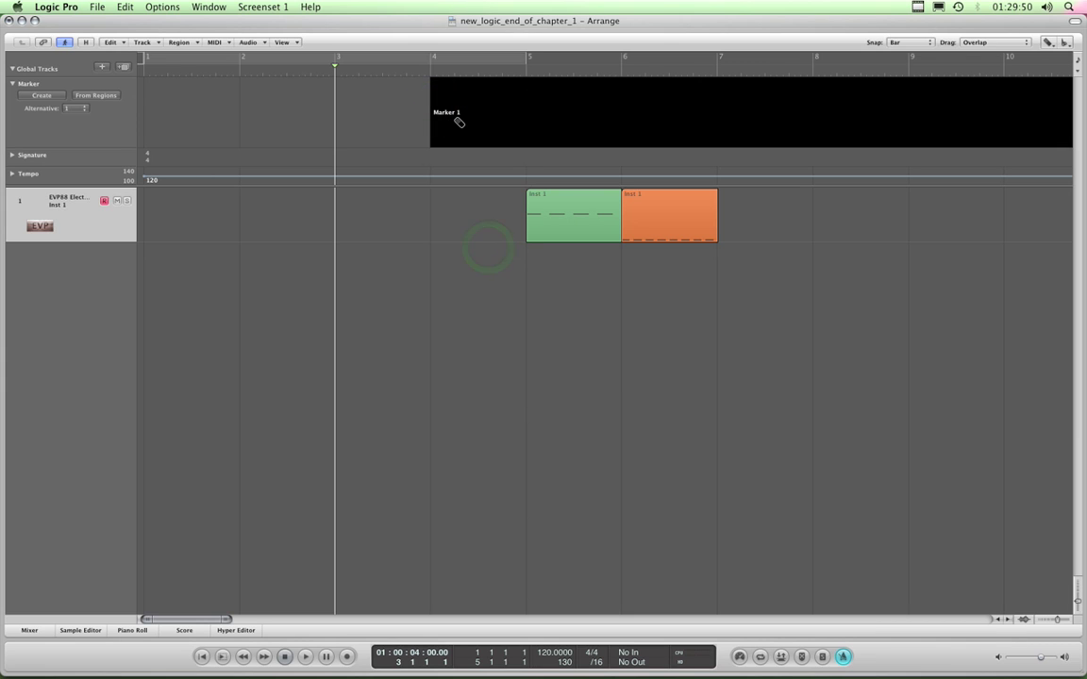
pyautogui.click(455, 122)
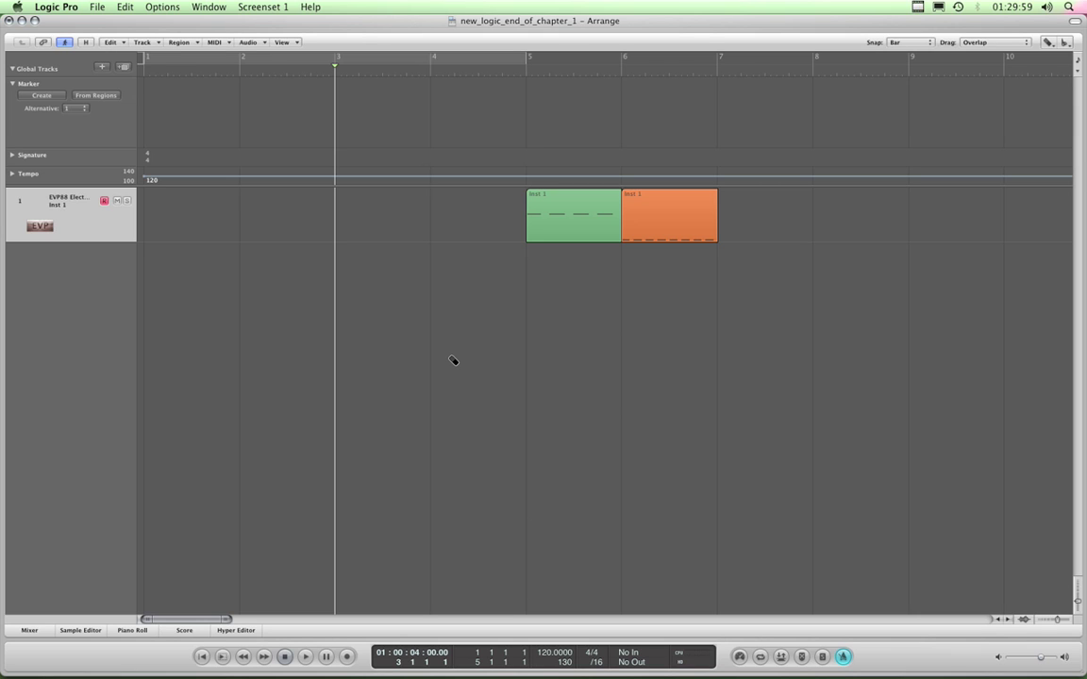
# Step: Step the playhead forward and backward along the timeline one bar at a time, ending at bar 4
pyautogui.press('.')
pyautogui.press('.')
pyautogui.press(',')
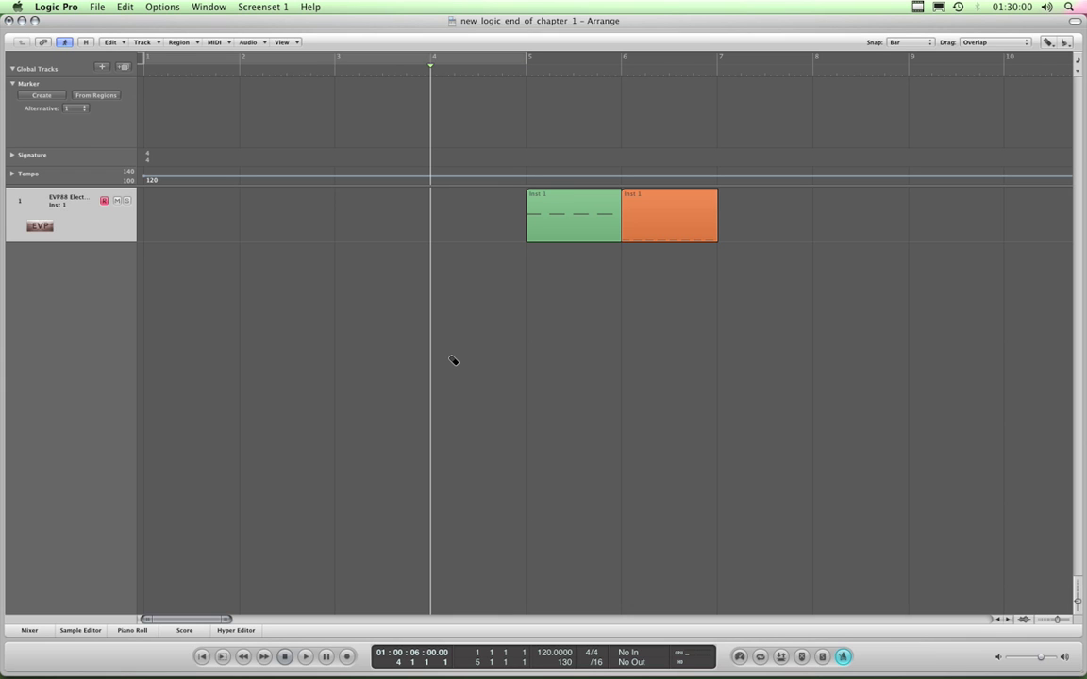
pyautogui.press(',')
pyautogui.press(',')
pyautogui.press('.')
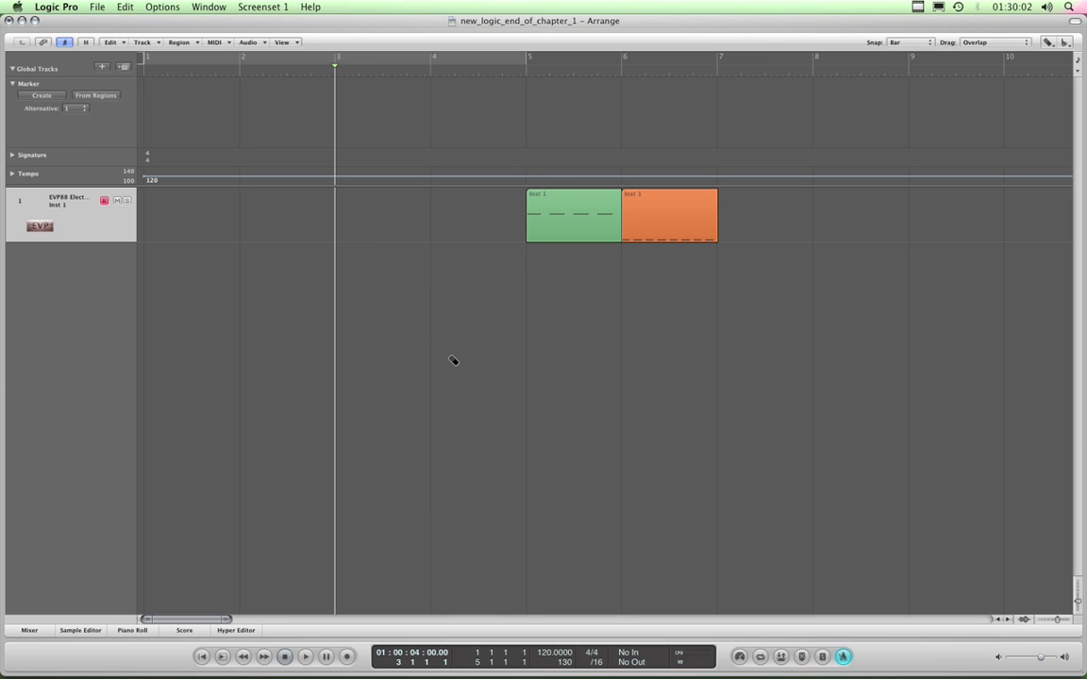
pyautogui.press('.')
pyautogui.press(',')
pyautogui.press(',')
pyautogui.press('.')
pyautogui.press('.')
pyautogui.press('.')
pyautogui.press('.')
pyautogui.press('.')
pyautogui.press(',')
pyautogui.press(',')
pyautogui.press(',')
pyautogui.press(',')
pyautogui.press(',')
pyautogui.press(',')
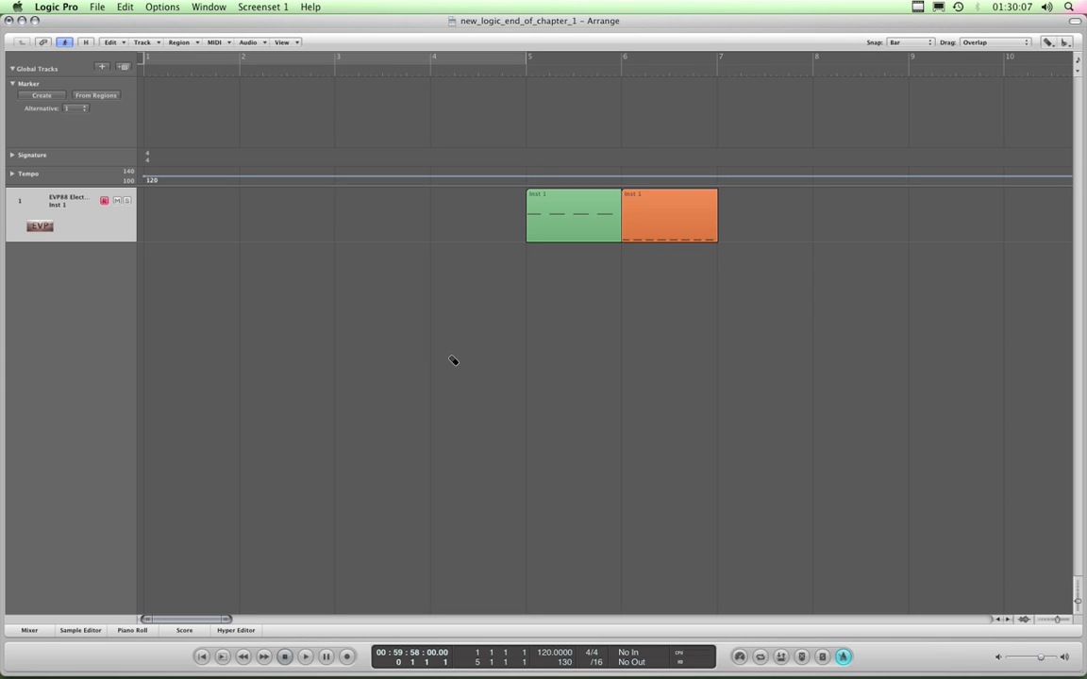
pyautogui.press('.')
pyautogui.press('.')
pyautogui.press('.')
pyautogui.press('.')
pyautogui.press('.')
pyautogui.press('.')
pyautogui.press('.')
pyautogui.press('.')
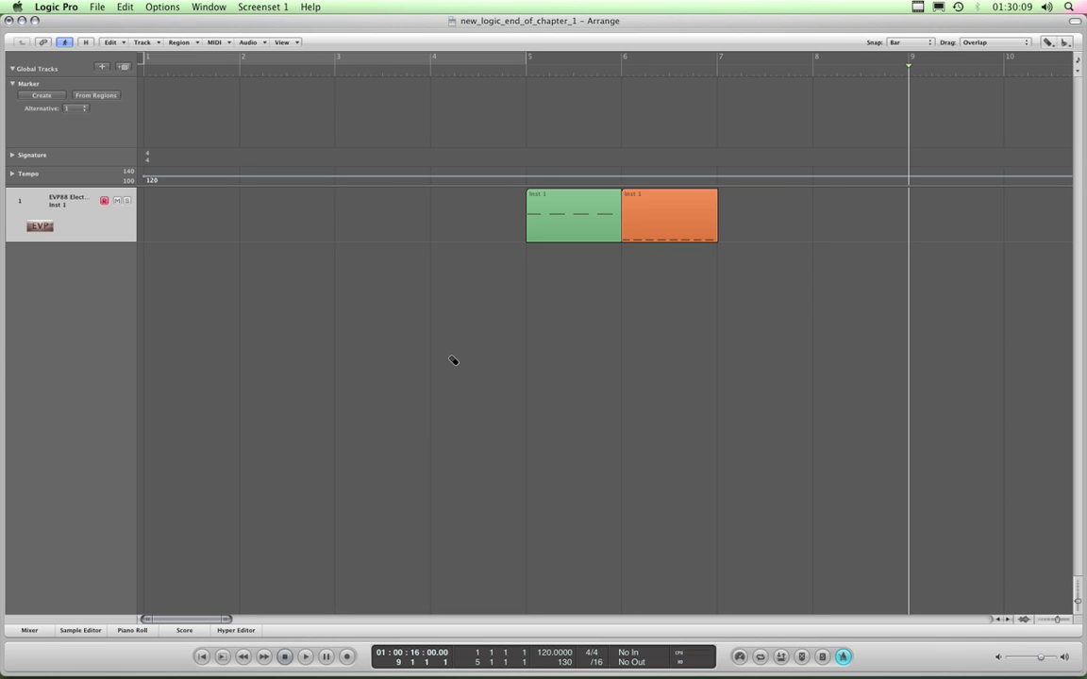
pyautogui.press(',')
pyautogui.press(',')
pyautogui.press(',')
pyautogui.press(',')
pyautogui.press(',')
pyautogui.press(',')
pyautogui.press(',')
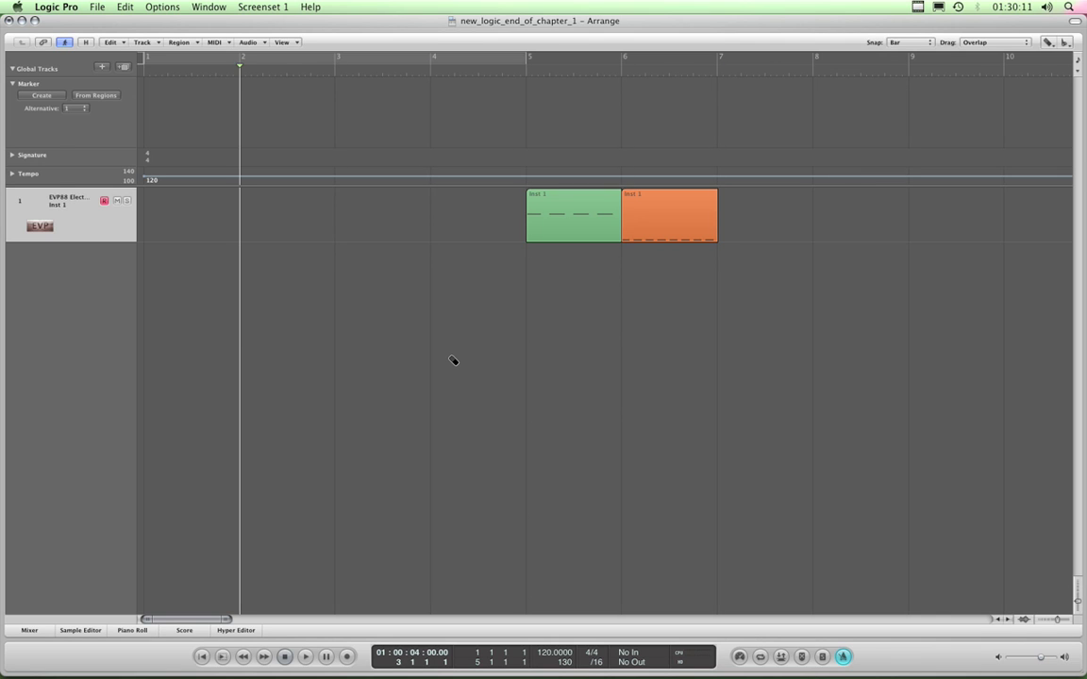
pyautogui.press(',')
pyautogui.press('.')
pyautogui.press('.')
pyautogui.press('.')
pyautogui.press('.')
pyautogui.press('.')
pyautogui.press('.')
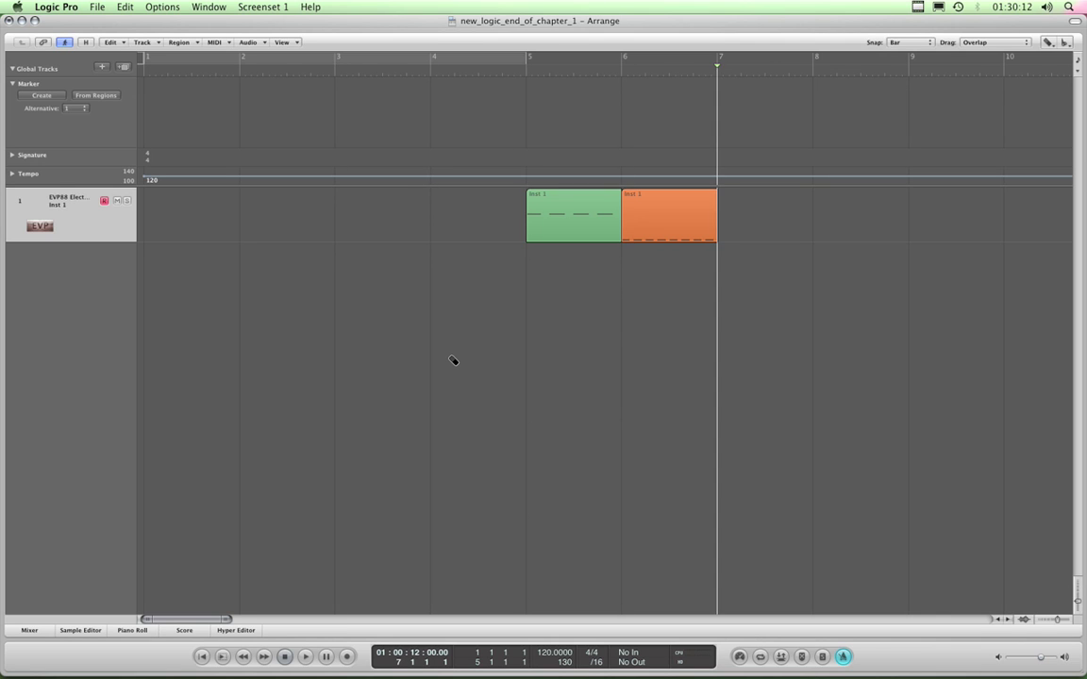
pyautogui.press(',')
pyautogui.press(',')
pyautogui.press(',')
pyautogui.press(',')
pyautogui.press('.')
pyautogui.press('.')
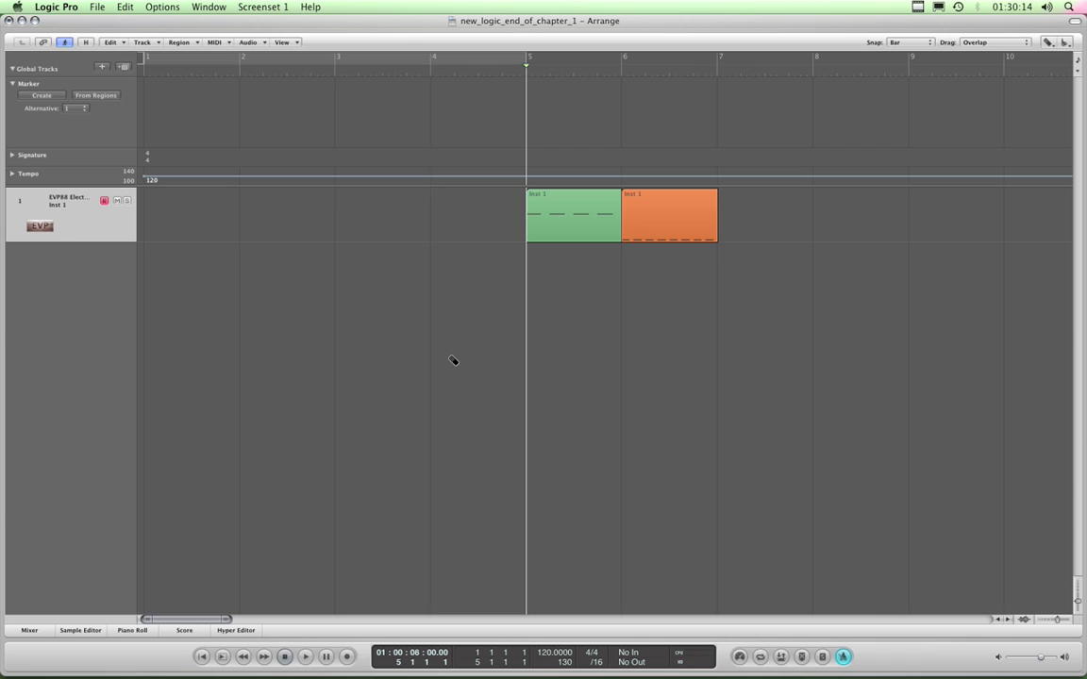
pyautogui.press(',')
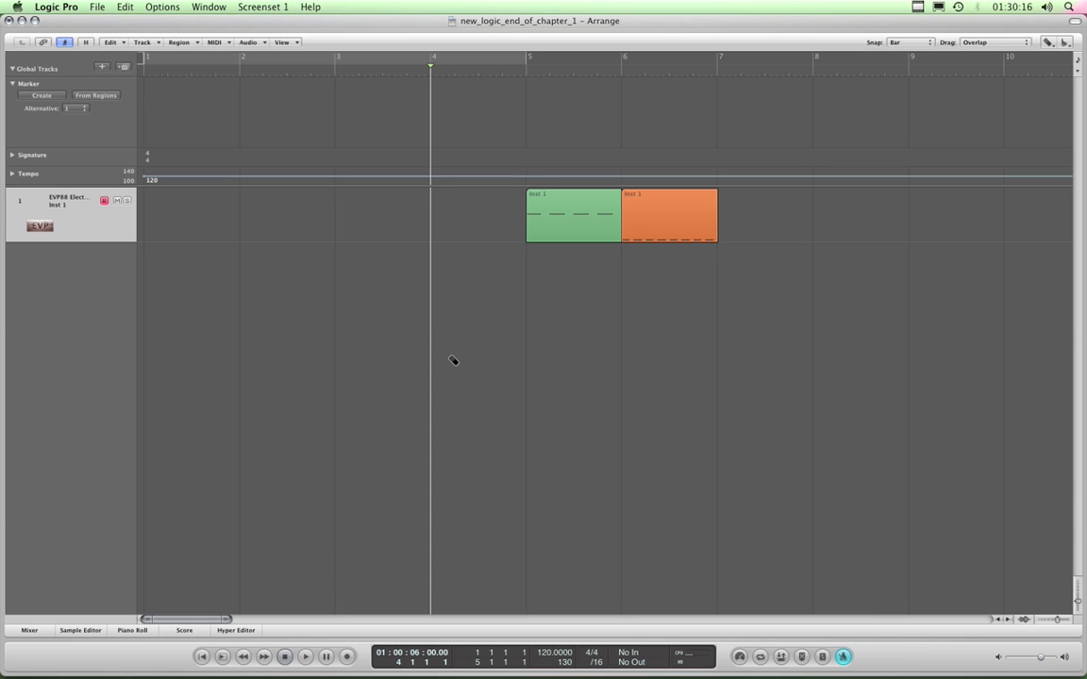
# Step: Step the playhead to bar 2 and create a marker there
pyautogui.press('.')
pyautogui.press('.')
pyautogui.press(',')
pyautogui.press(',')
pyautogui.press(',')
pyautogui.press(',')
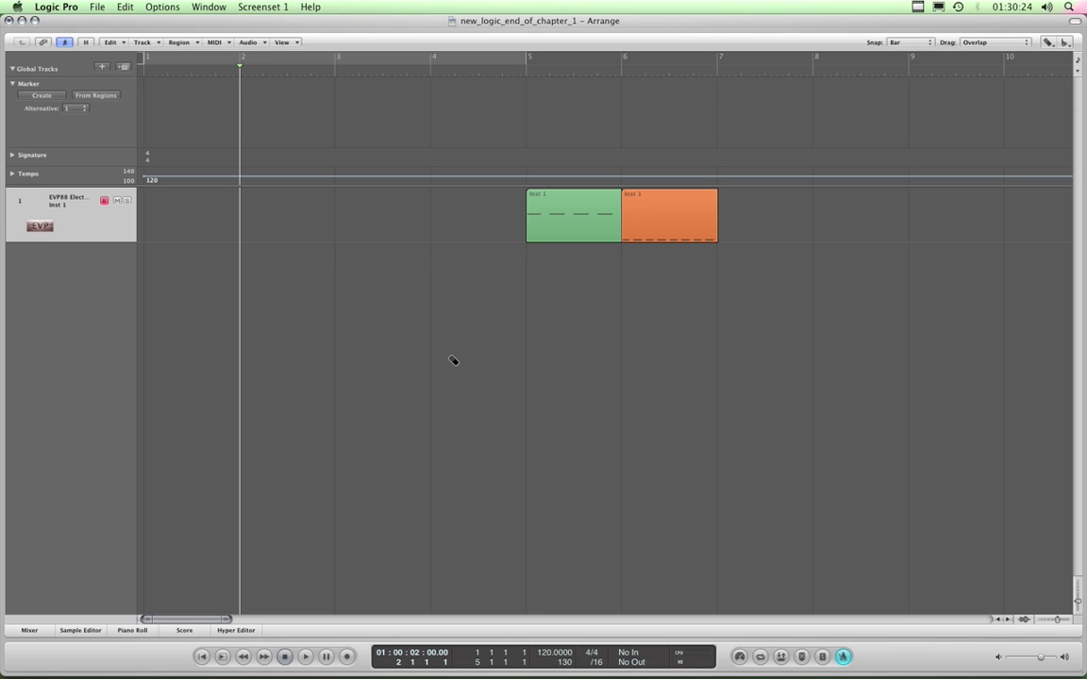
pyautogui.hotkey('alt', "'")
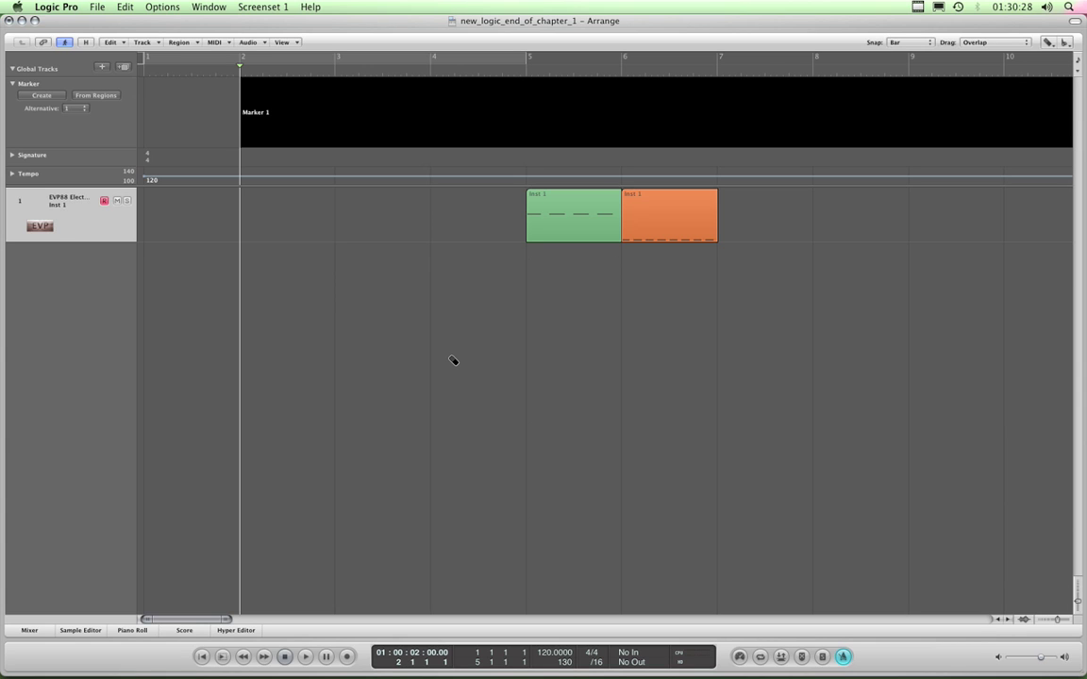
# Step: Advance the playhead to bar 5 and create a second marker at the start of the green region
pyautogui.press('.')
pyautogui.press('.')
pyautogui.press('.')
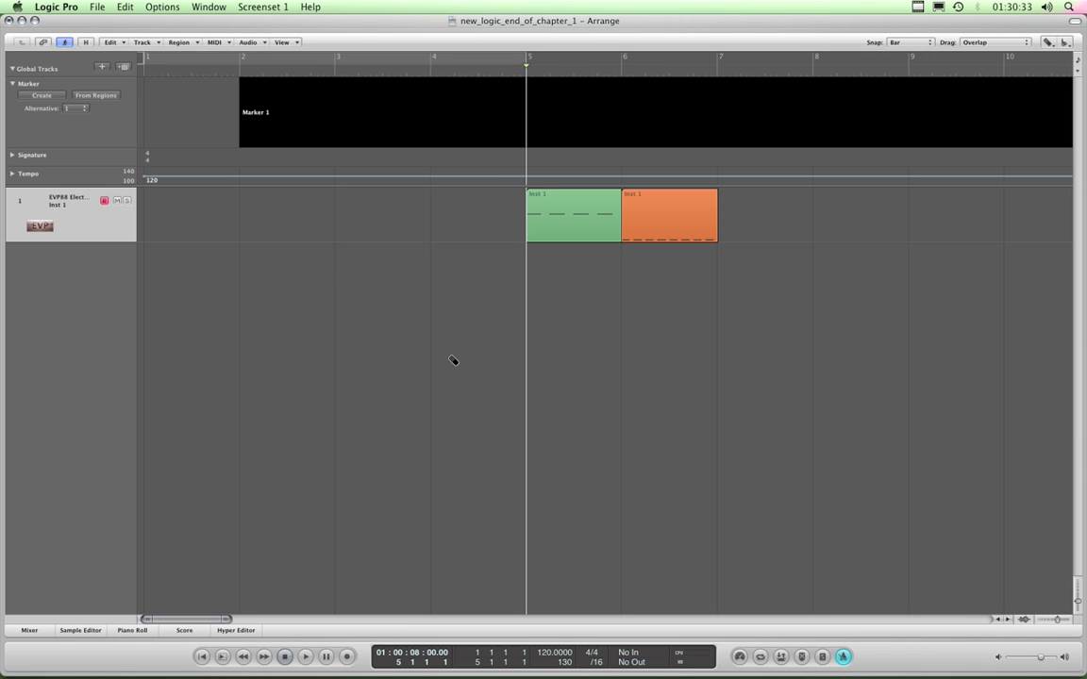
pyautogui.hotkey('alt', "'")
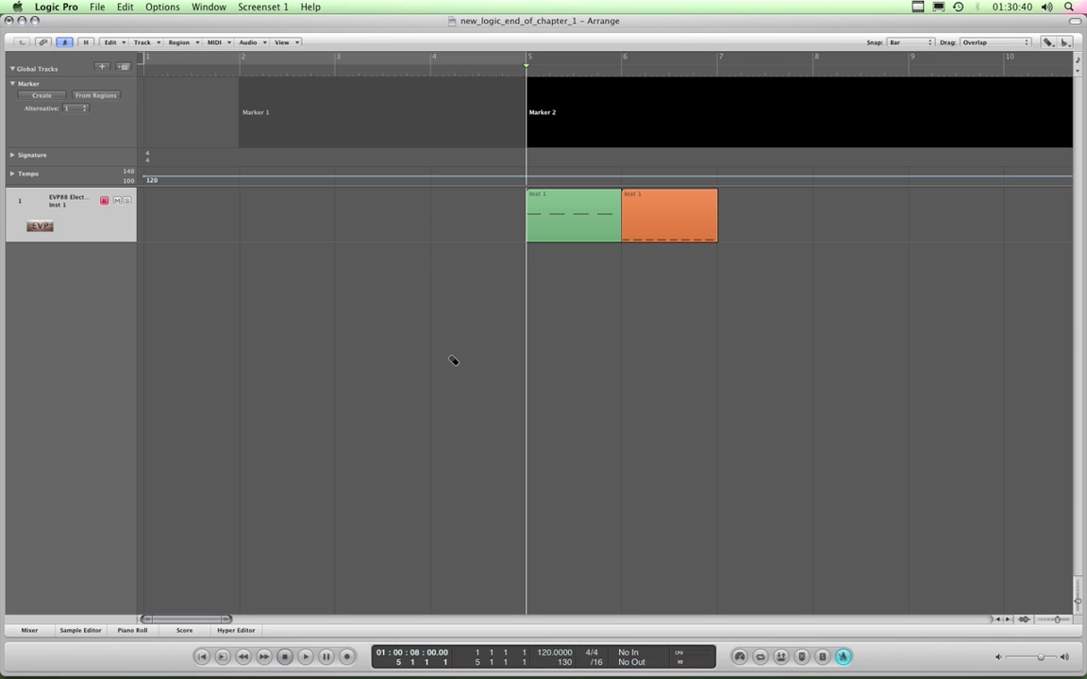
# Step: Advance the playhead to bar 7 and create a third marker at the end of the orange region
pyautogui.press('.')
pyautogui.press('.')
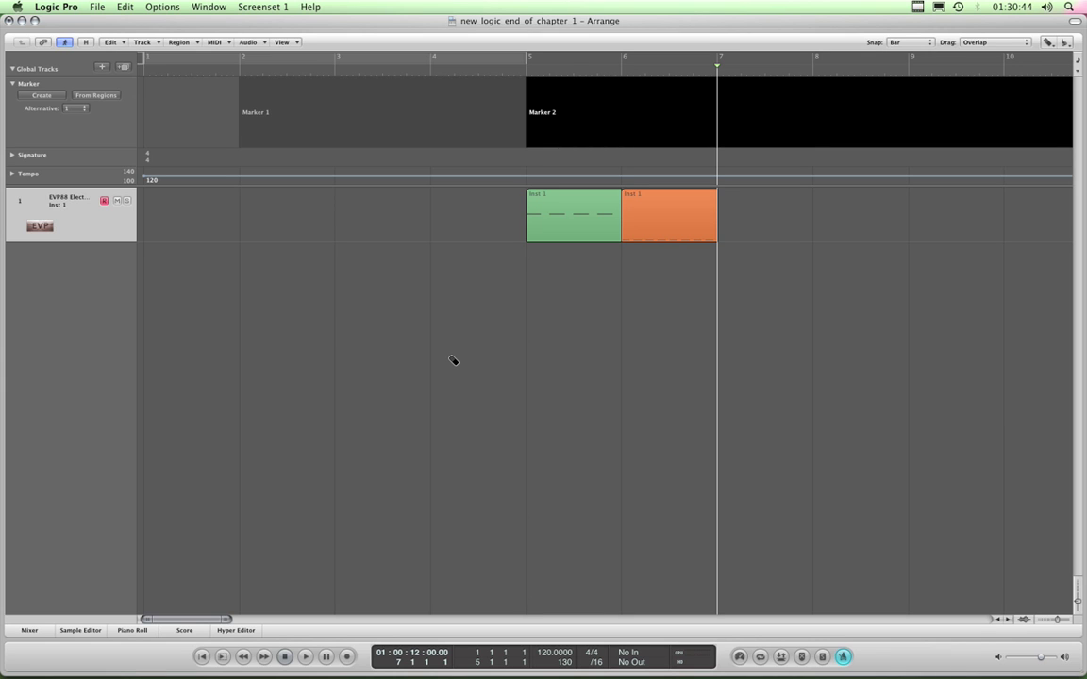
pyautogui.hotkey('alt', "'")
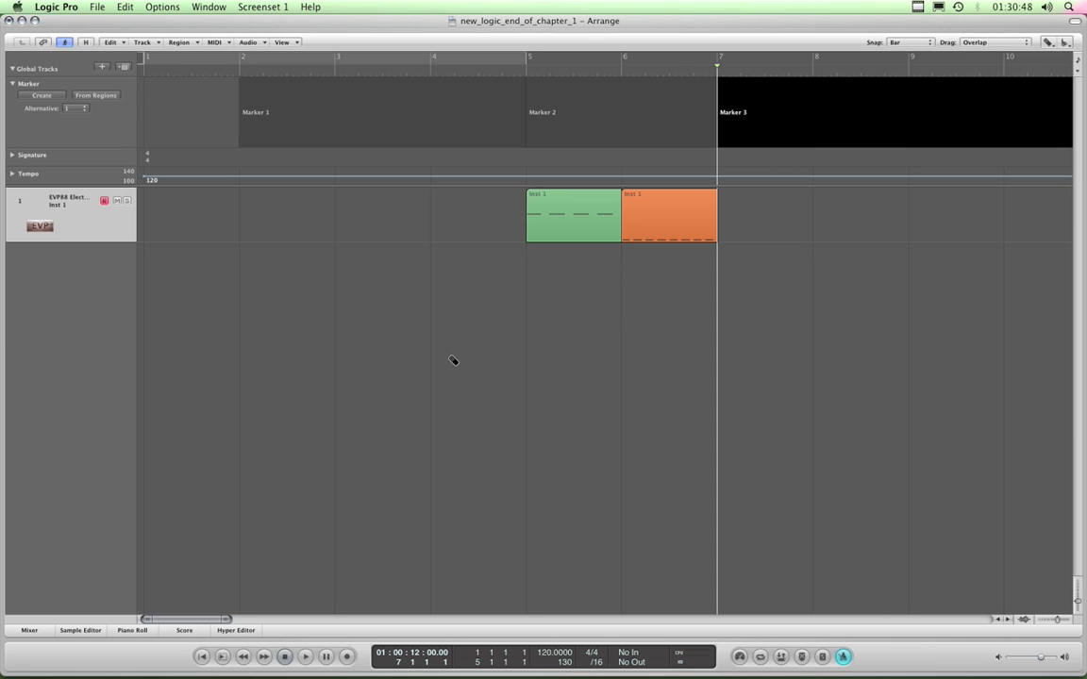
# Step: Switch back to the Pointer tool and rename the marker at bar 2 as verse1
pyautogui.press('Escape')
pyautogui.click(319, 243)
pyautogui.click(262, 111)
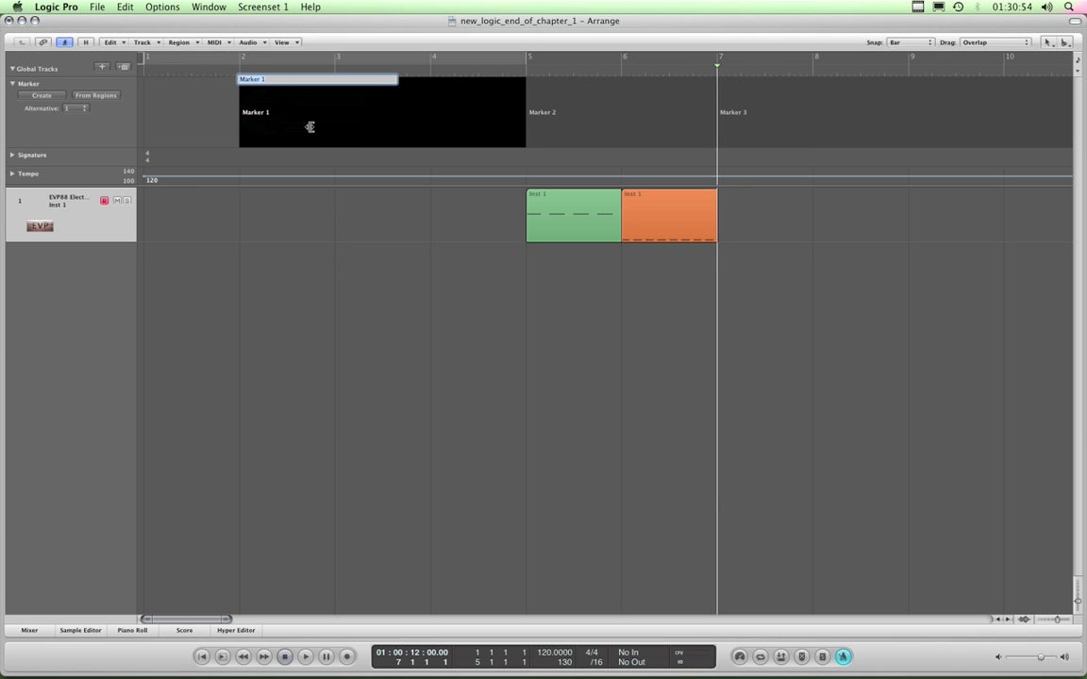
pyautogui.write('verse1')
pyautogui.press('Return')
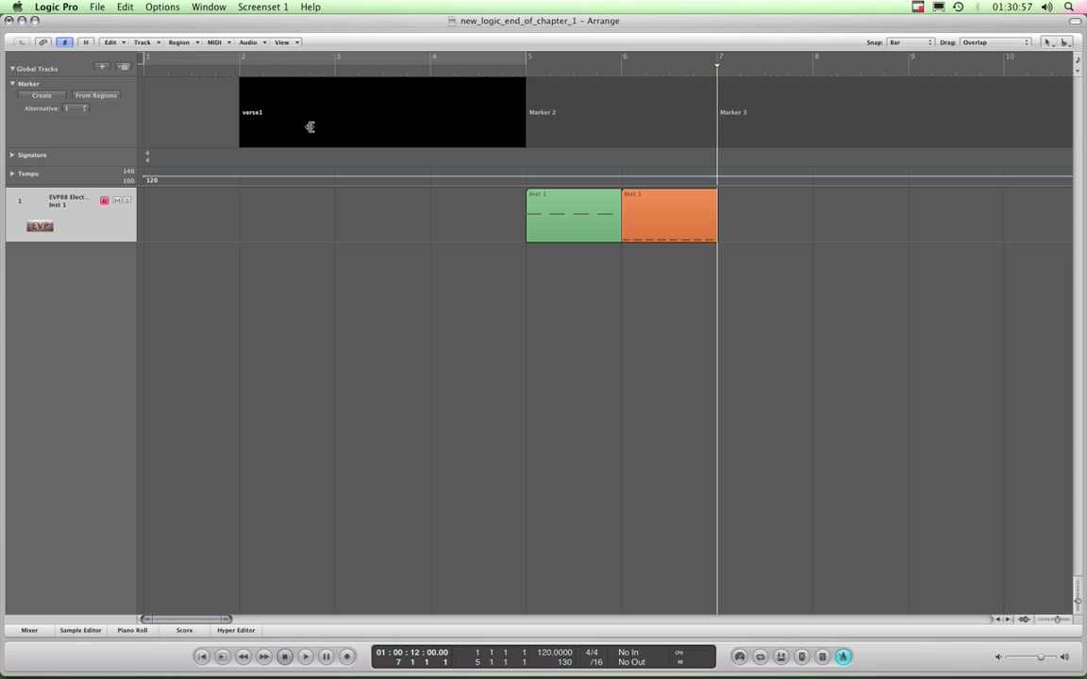
# Step: Rename the marker at bar 5 as chorus
pyautogui.click(554, 113)
pyautogui.write('verse')
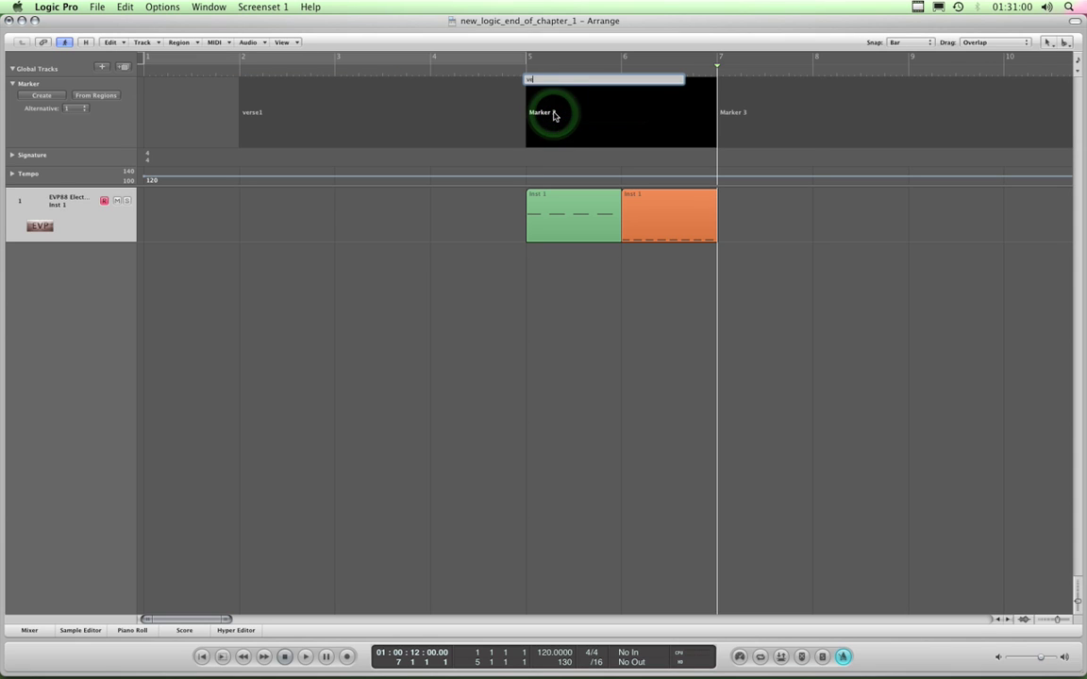
pyautogui.press('BackSpace')
pyautogui.press('BackSpace')
pyautogui.press('BackSpace')
pyautogui.press('BackSpace')
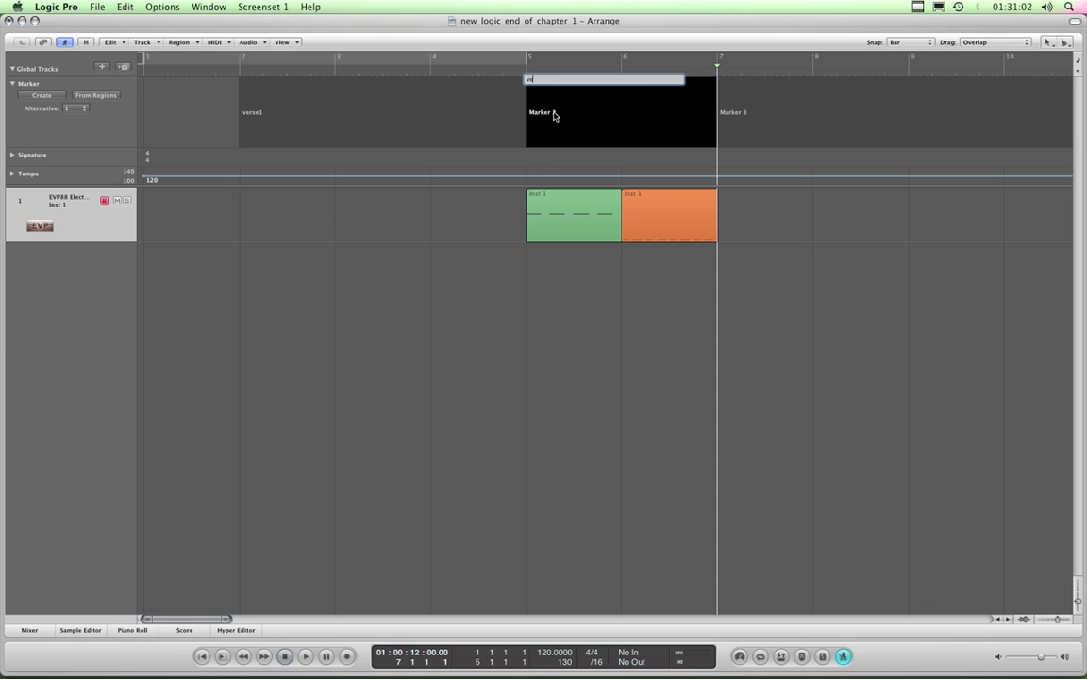
pyautogui.write('chorus')
pyautogui.press('Return')
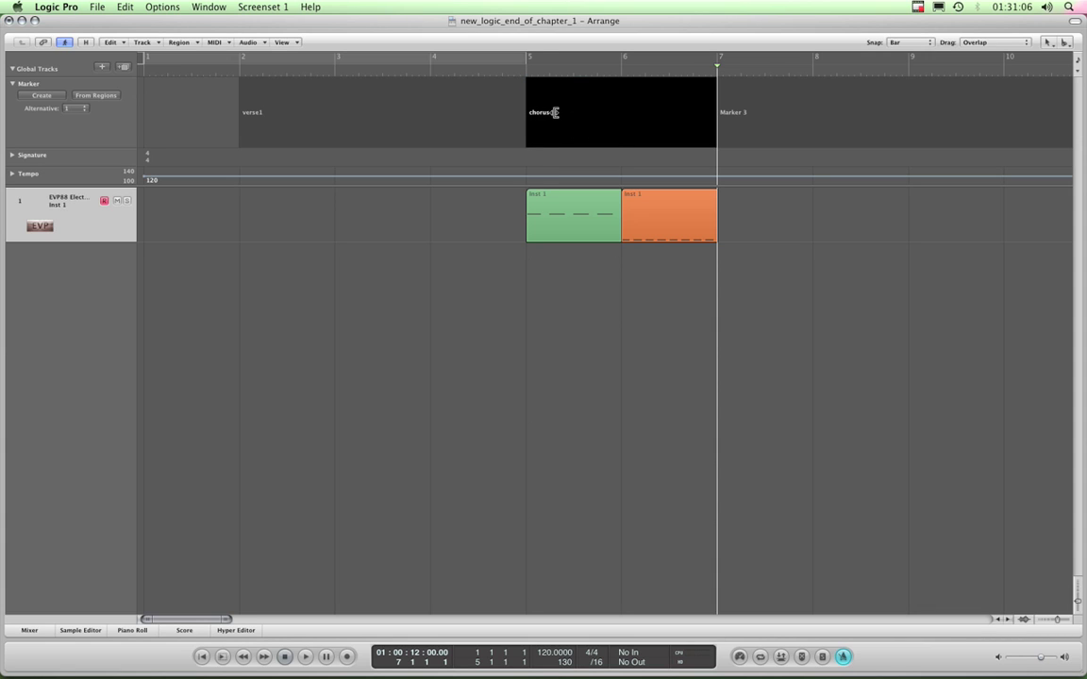
# Step: Rename the marker at bar 7 as verse2
pyautogui.doubleClick(745, 112)
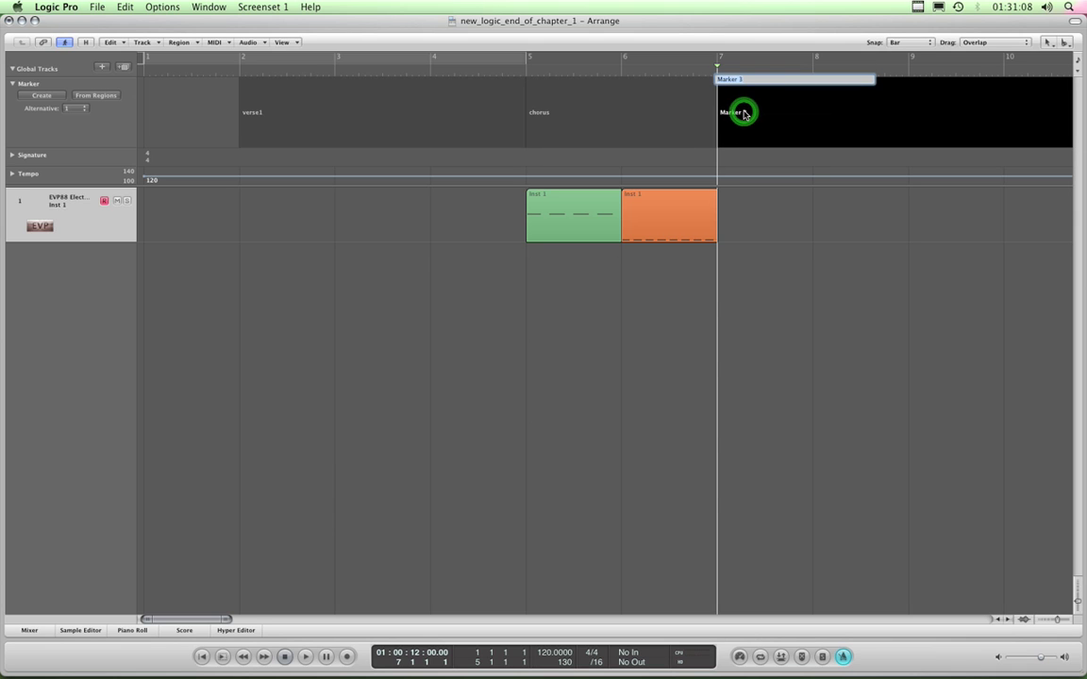
pyautogui.write('verse2')
pyautogui.press('Return')
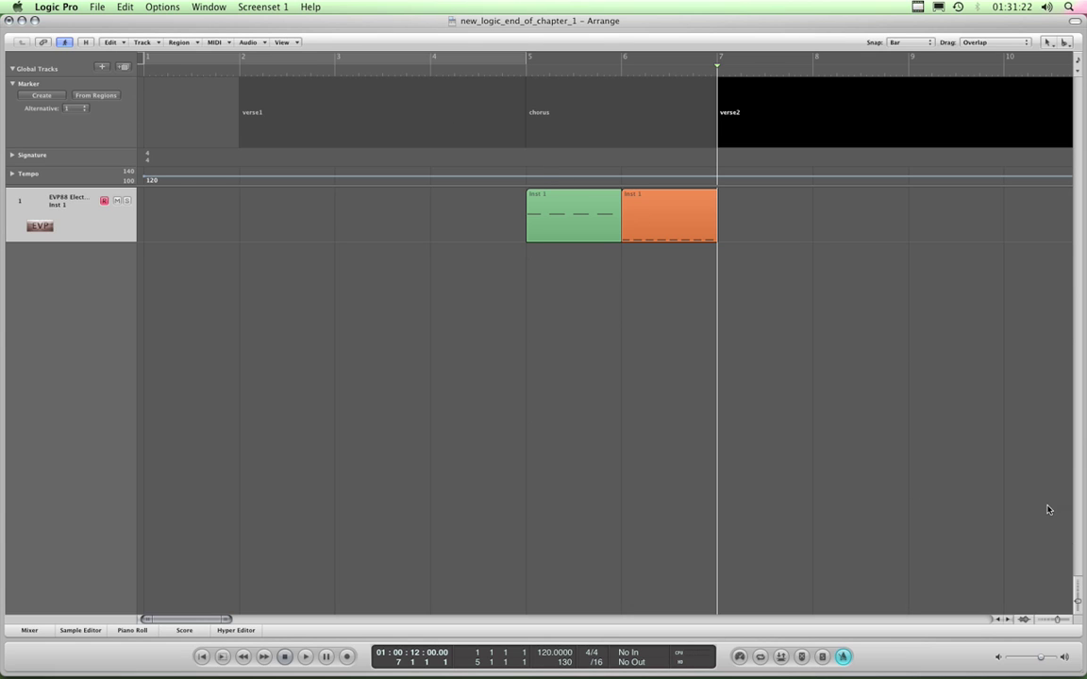
# Step: Step the playhead back and forth along the timeline in one-bar increments, finishing at bar 1
pyautogui.press(',')
pyautogui.press(',')
pyautogui.press(',')
pyautogui.press(',')
pyautogui.press(',')
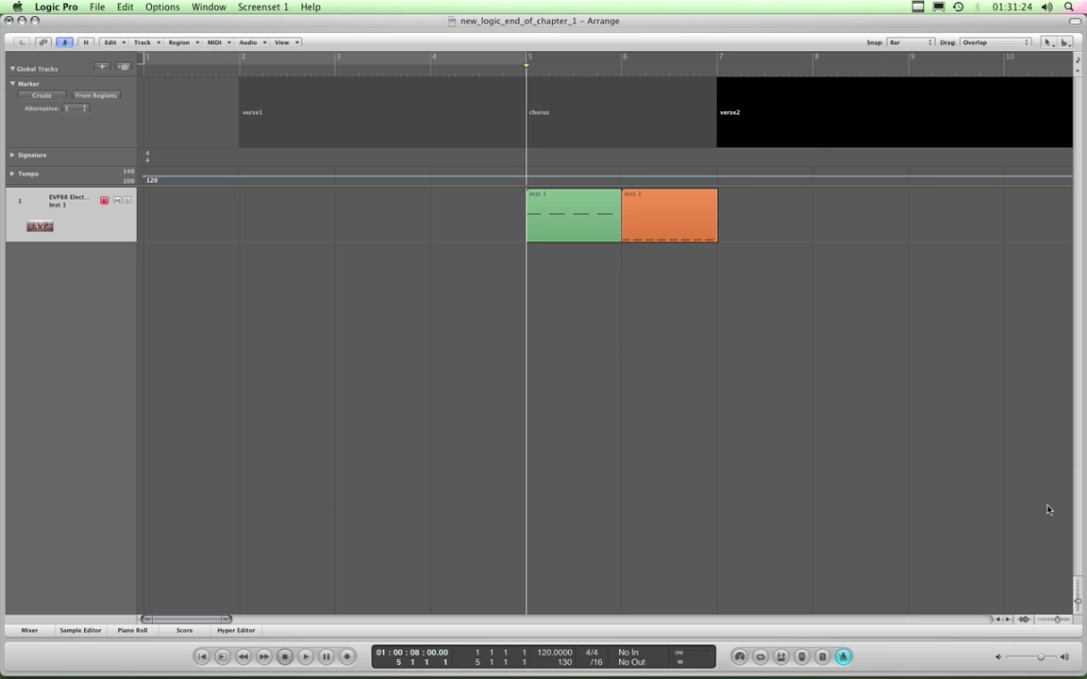
pyautogui.press('.')
pyautogui.press('.')
pyautogui.press('.')
pyautogui.press('.')
pyautogui.press('.')
pyautogui.press('.')
pyautogui.press('.')
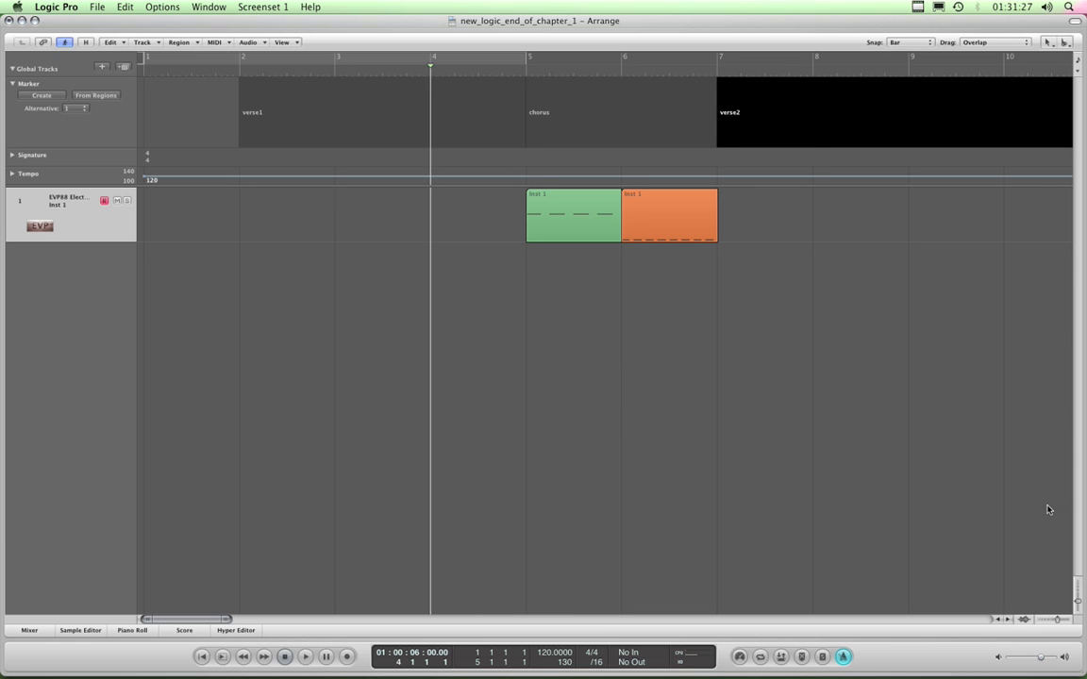
pyautogui.press(',')
pyautogui.press(',')
pyautogui.press(',')
pyautogui.press(',')
pyautogui.press(',')
pyautogui.press(',')
pyautogui.press(',')
pyautogui.press(',')
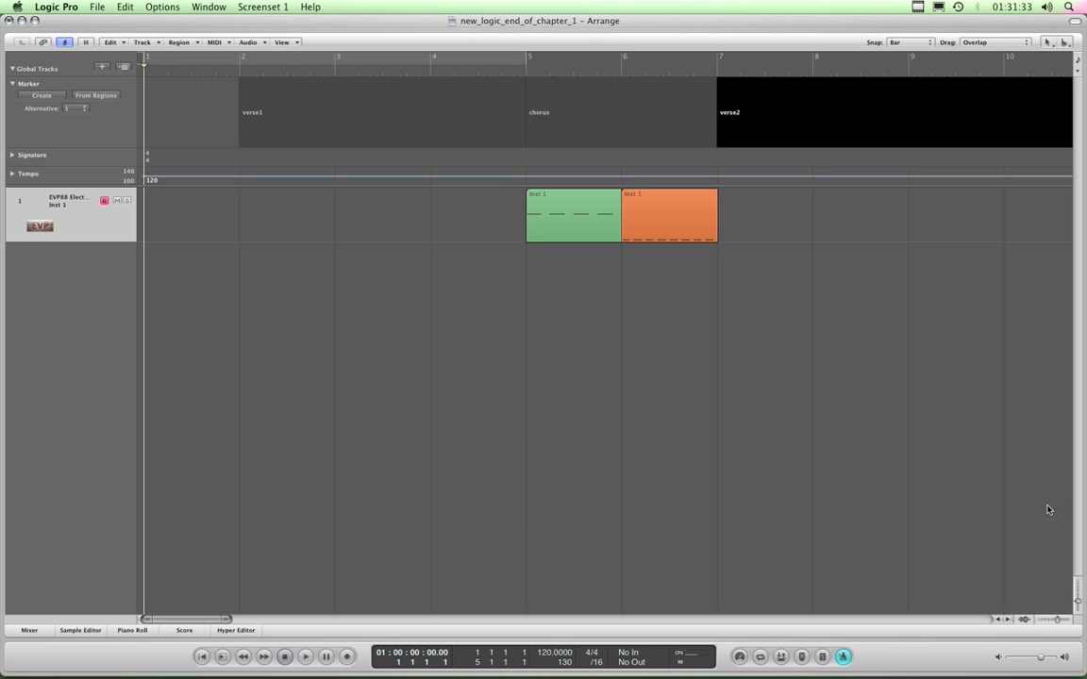
# Step: Jump the playhead forward from marker to marker, from bar 1 to verse2
pyautogui.hotkey('alt', '.')
pyautogui.hotkey('alt', '.')
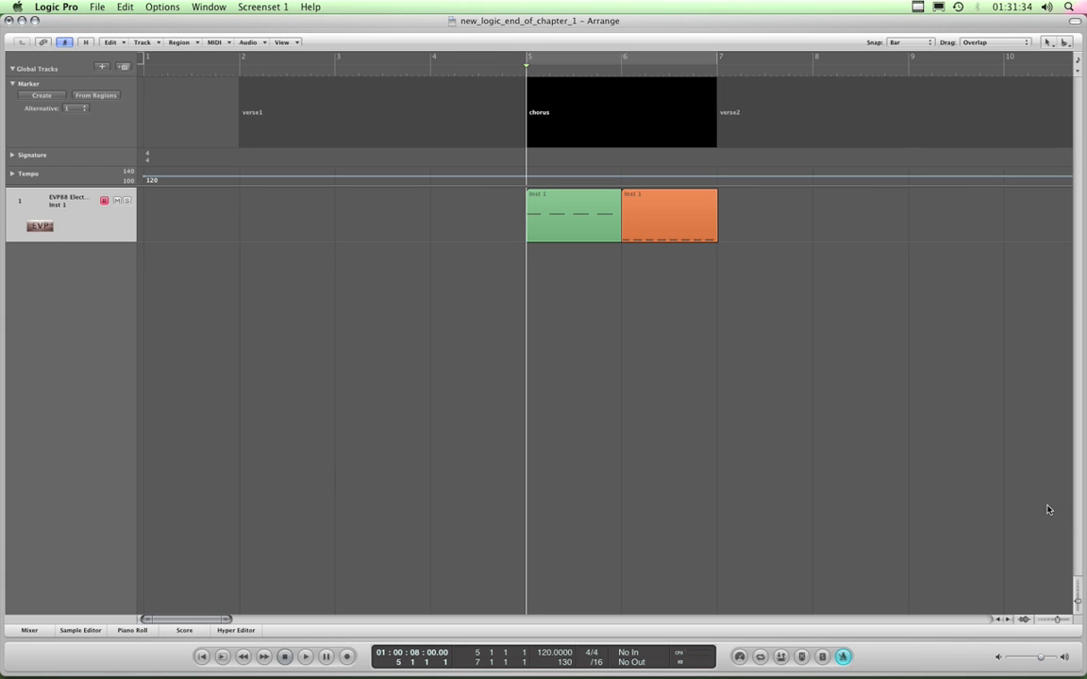
pyautogui.hotkey('alt', '.')
# Step: Move the playhead bar by bar past the start of verse2, finishing at bar 14
pyautogui.press('.')
pyautogui.press('.')
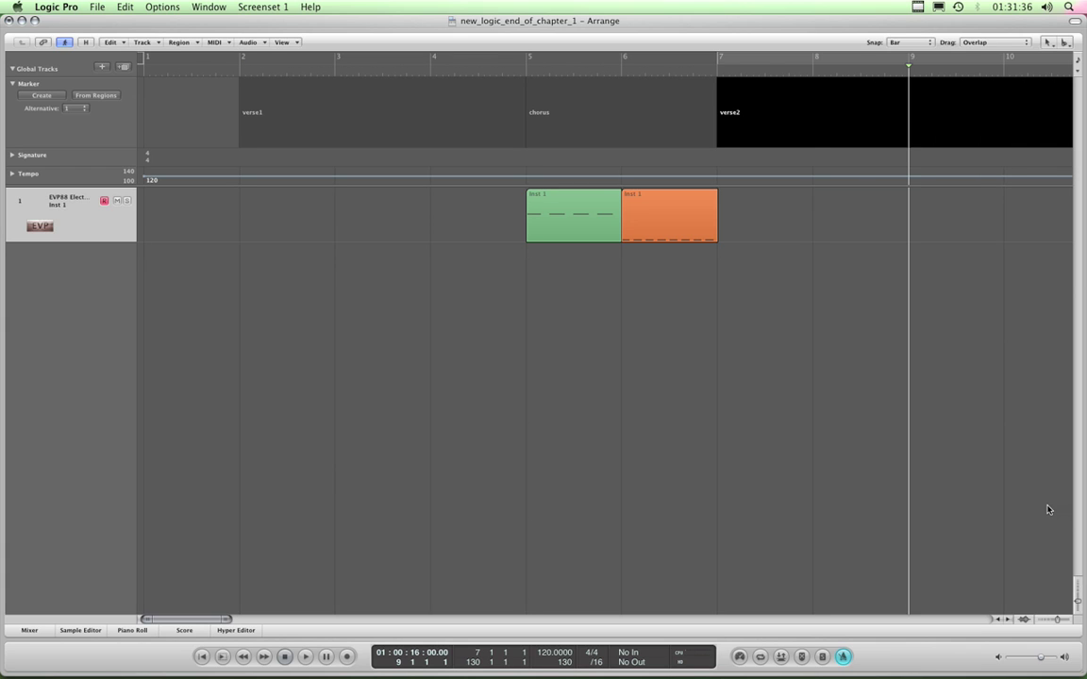
pyautogui.hotkey('alt', ',')
pyautogui.press('.')
pyautogui.press('.')
pyautogui.press('.')
pyautogui.press('.')
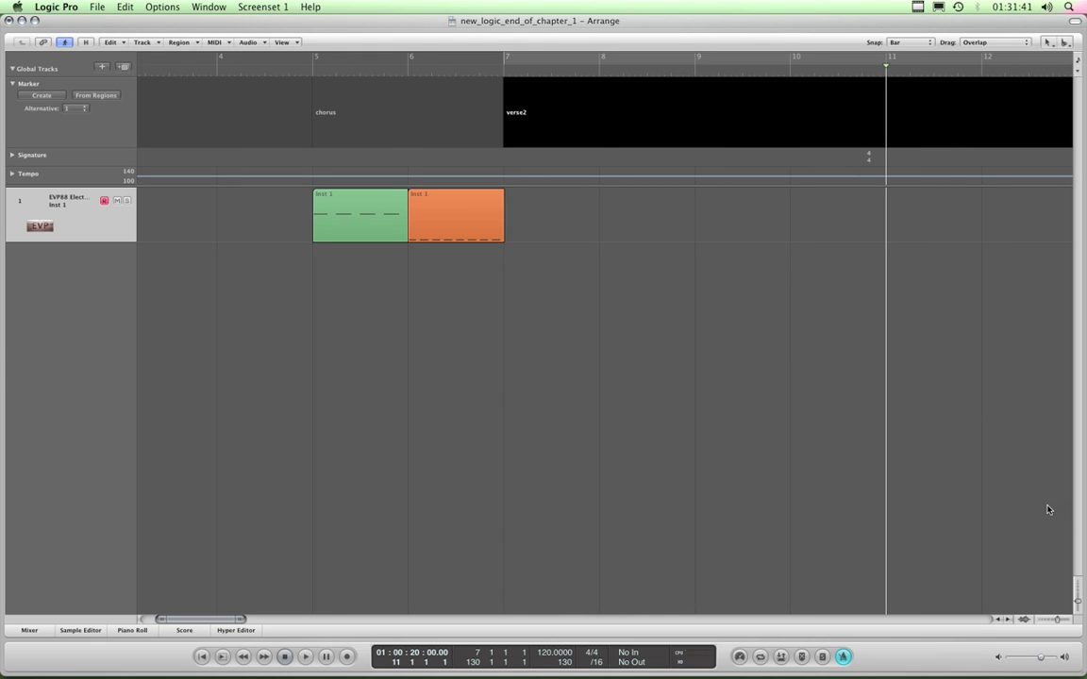
pyautogui.press('.')
pyautogui.hotkey('alt', ',')
pyautogui.press('.')
pyautogui.press('.')
pyautogui.press('.')
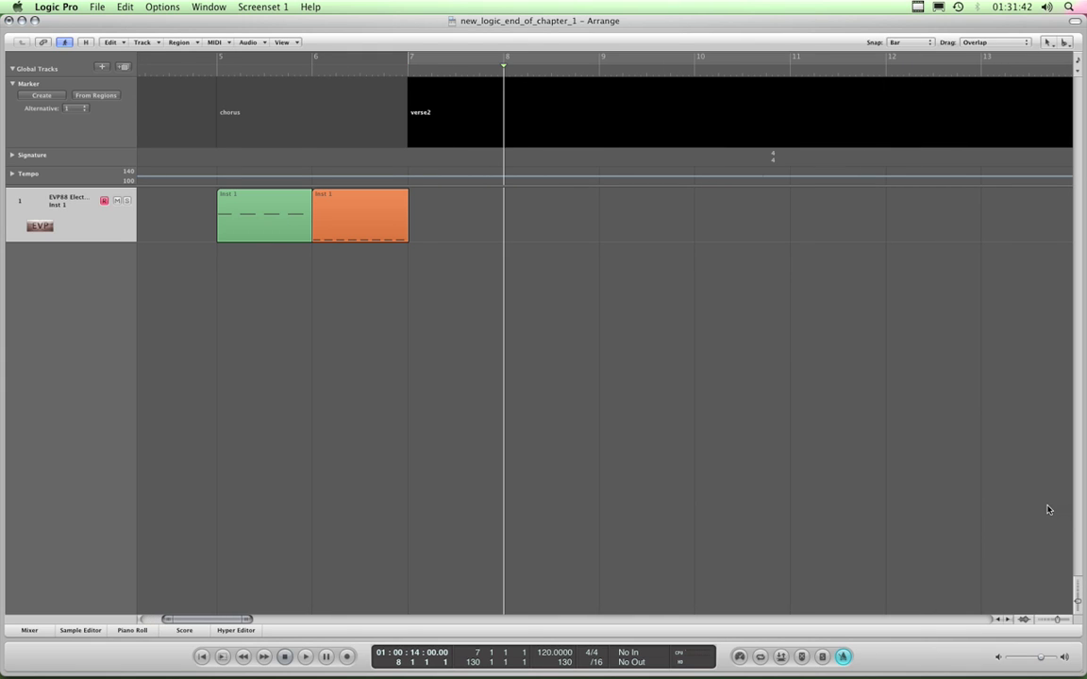
pyautogui.press('.')
pyautogui.press('.')
pyautogui.press('.')
pyautogui.press('.')
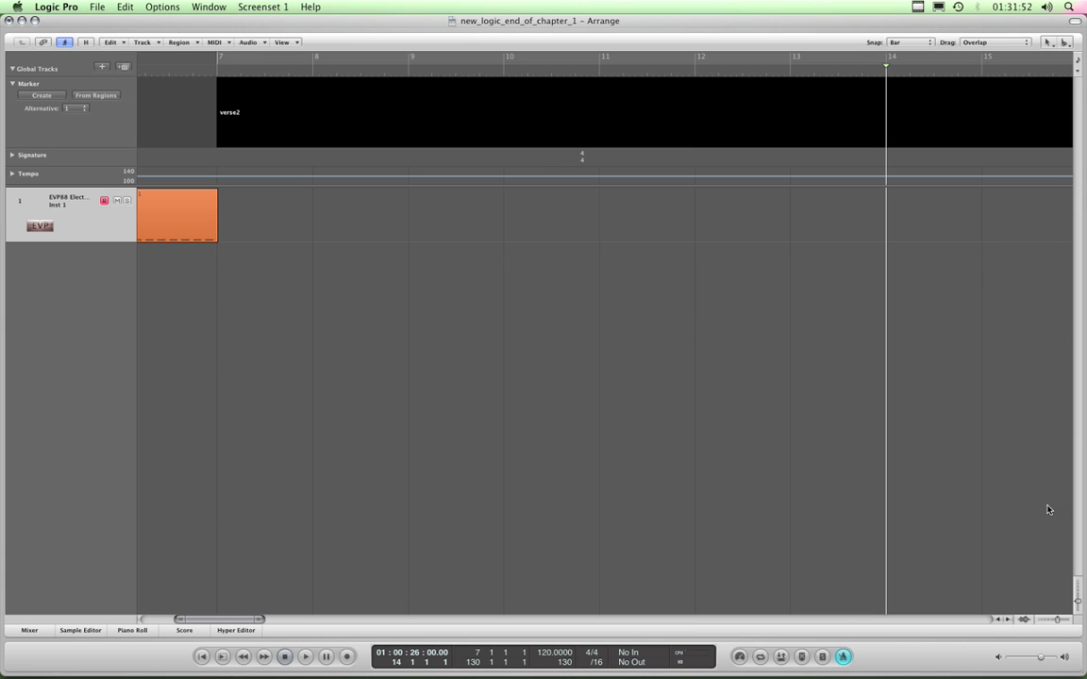
# Step: Jump the playhead backward marker by marker from bar 14 to the start of verse1
pyautogui.hotkey('alt', ',')
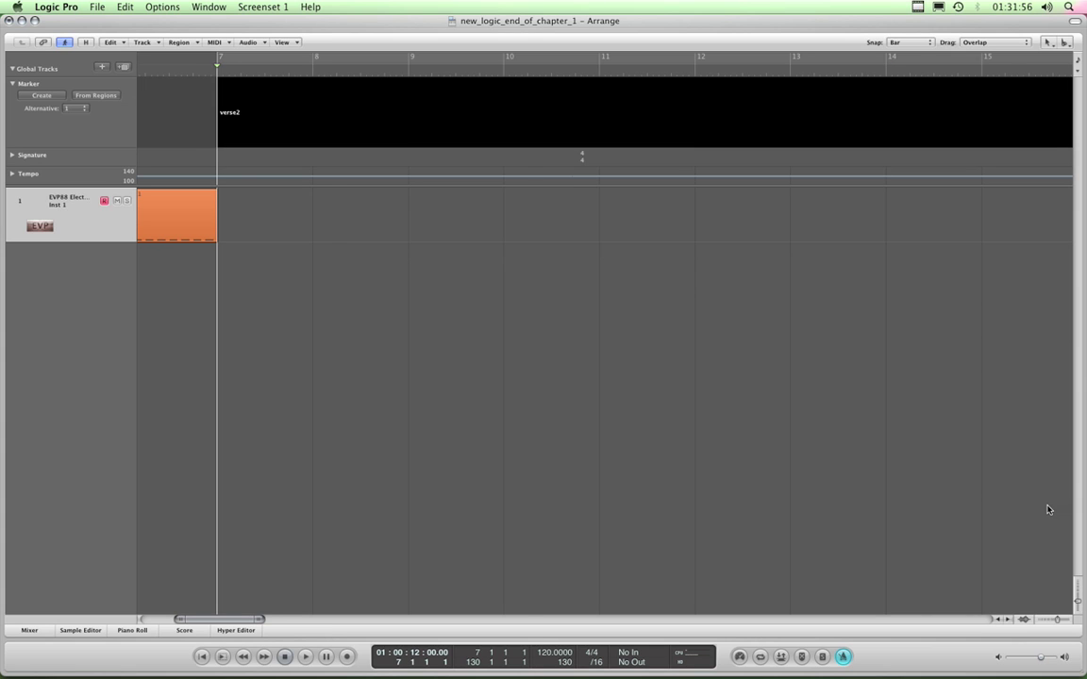
pyautogui.hotkey('alt', ',')
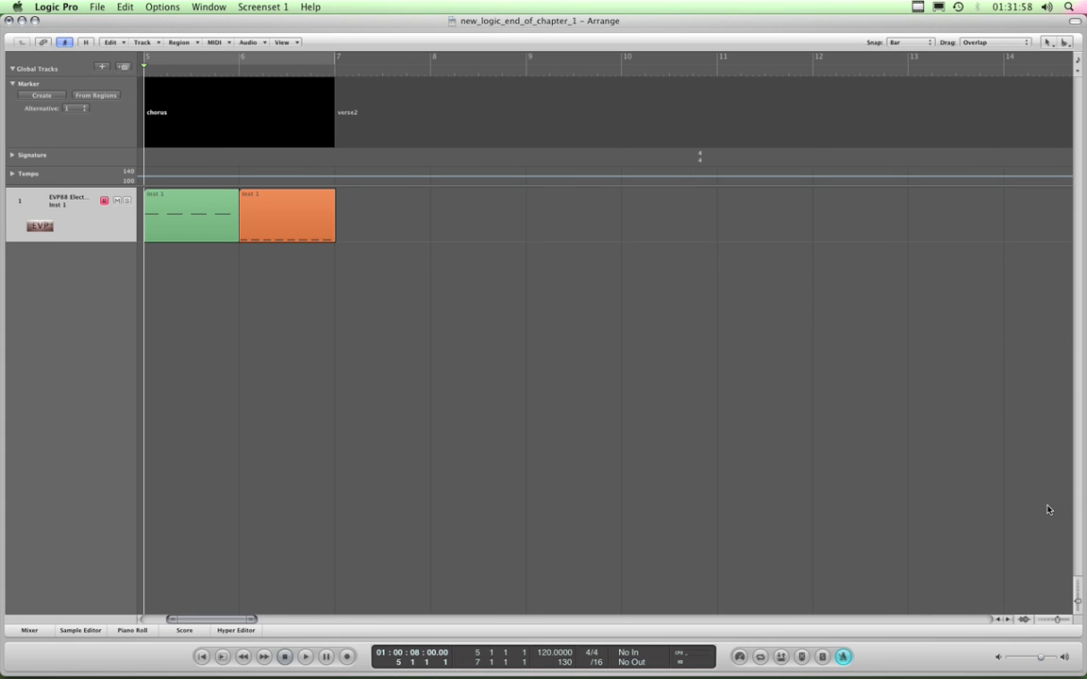
pyautogui.hotkey('alt', ',')
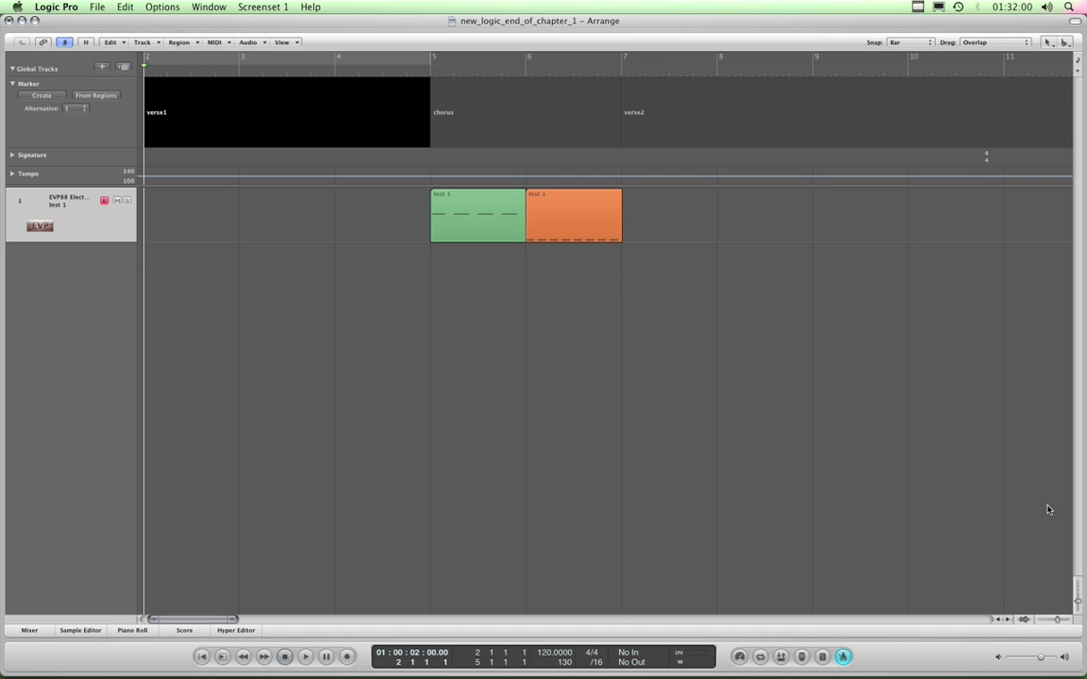
# Step: Jump the playhead forward and backward between the verse1 and verse2 markers, stopping at chorus
pyautogui.hotkey('alt', '.')
pyautogui.hotkey('alt', '.')
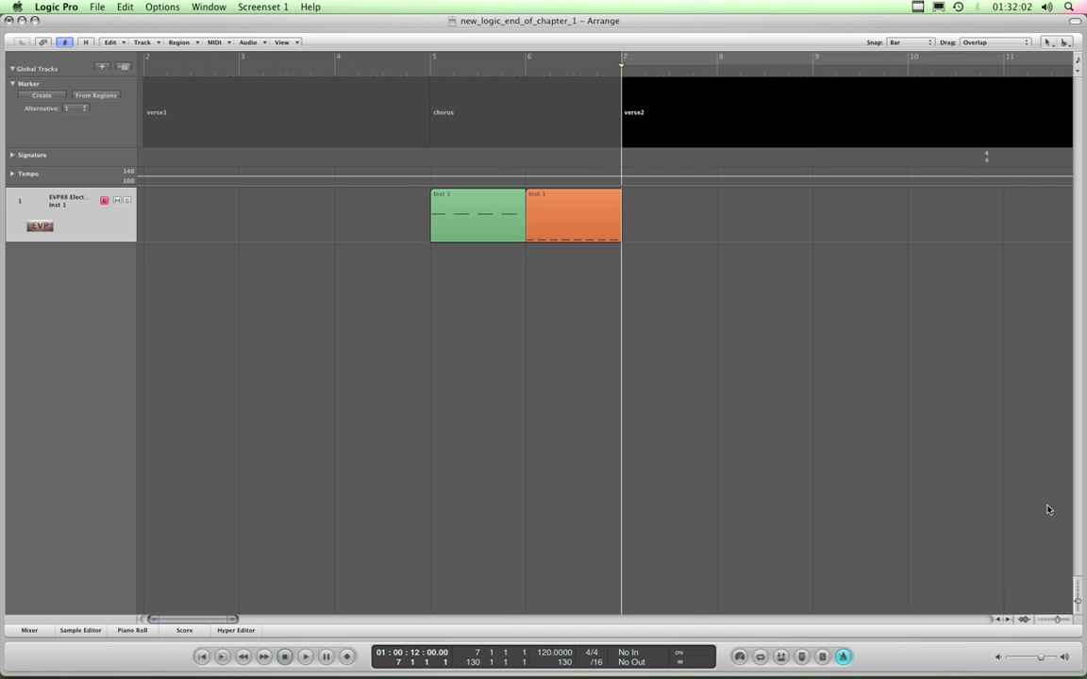
pyautogui.hotkey('alt', ',')
pyautogui.hotkey('alt', ',')
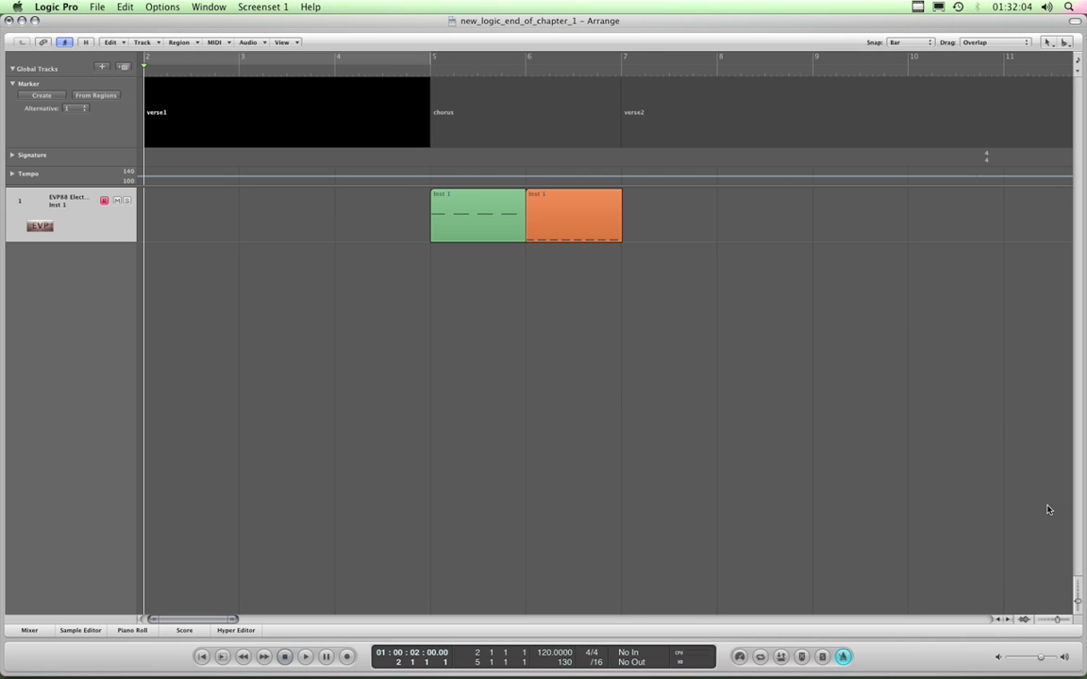
pyautogui.hotkey('alt', '.')
pyautogui.hotkey('alt', '.')
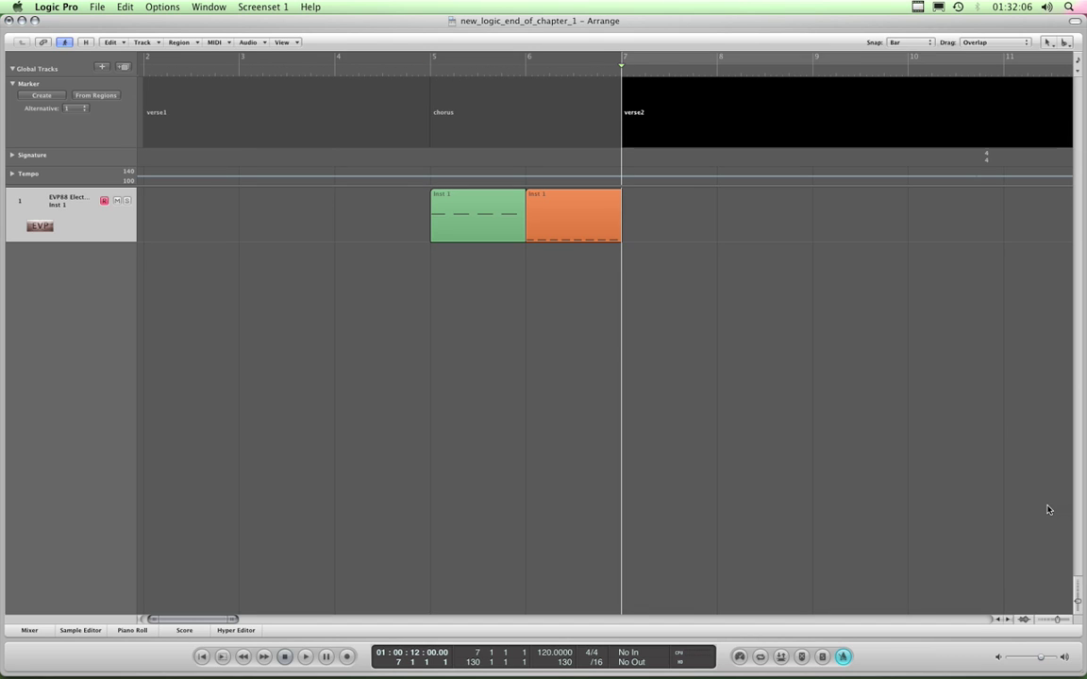
pyautogui.hotkey('alt', ',')
pyautogui.hotkey('alt', ',')
pyautogui.hotkey('alt', '.')
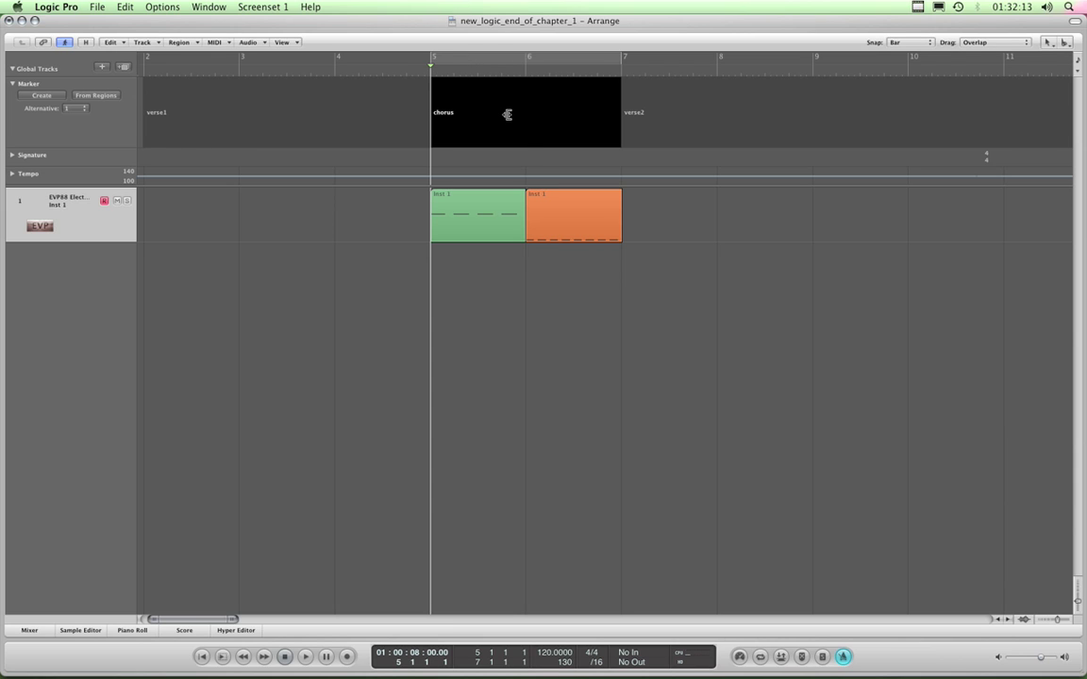
# Step: Return the playhead to verse1 and cycle repeatedly through the three markers, finishing at the start of chorus
pyautogui.hotkey('alt', ',')
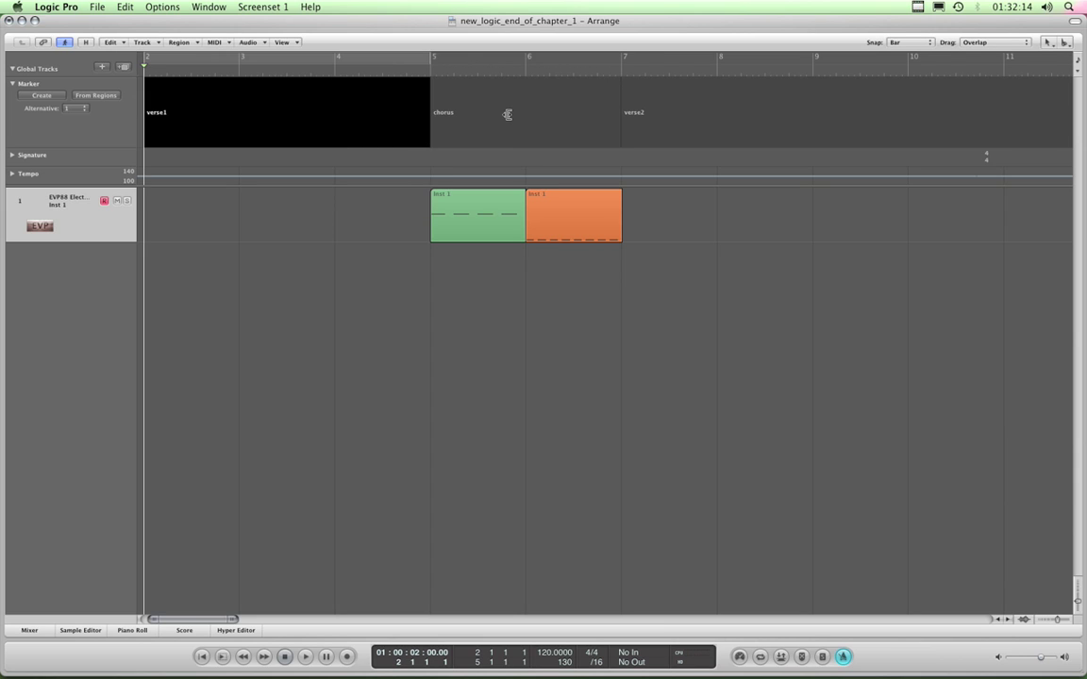
pyautogui.hotkey('alt', '.')
pyautogui.hotkey('alt', '.')
pyautogui.hotkey('alt', ',')
pyautogui.hotkey('alt', ',')
pyautogui.hotkey('alt', '.')
pyautogui.hotkey('alt', '.')
pyautogui.hotkey('alt', ',')
pyautogui.hotkey('alt', ',')
pyautogui.hotkey('alt', '.')
pyautogui.hotkey('alt', ',')
pyautogui.hotkey('alt', '.')
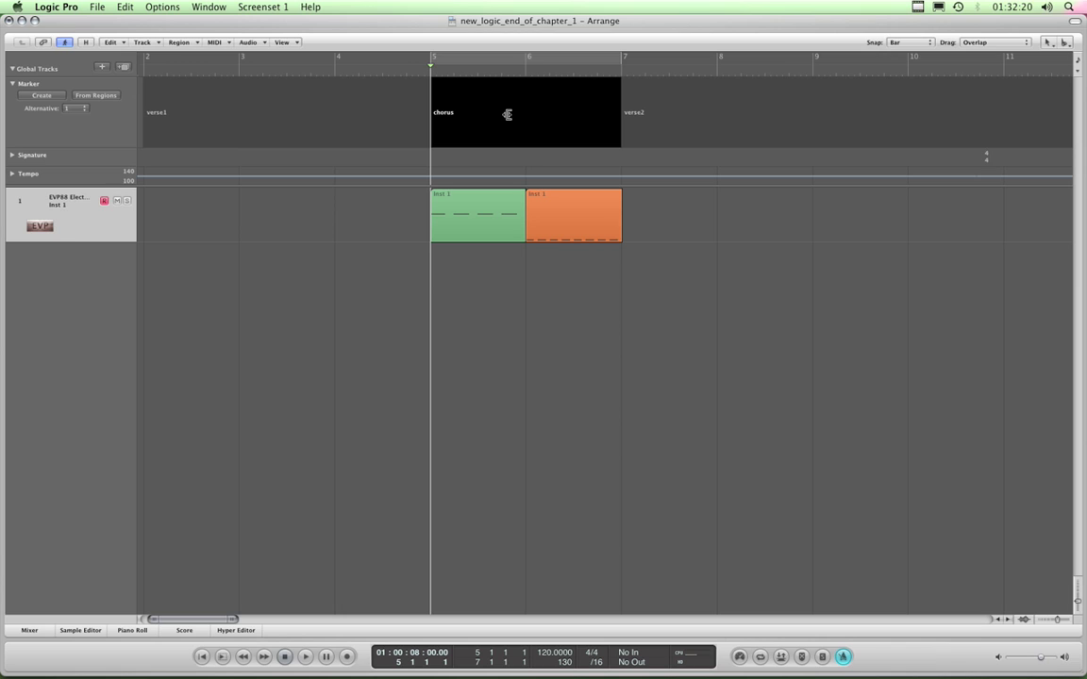
# Step: Select the verse1, chorus and verse2 markers individually without moving the playhead, leaving verse1 selected
pyautogui.click(225, 137)
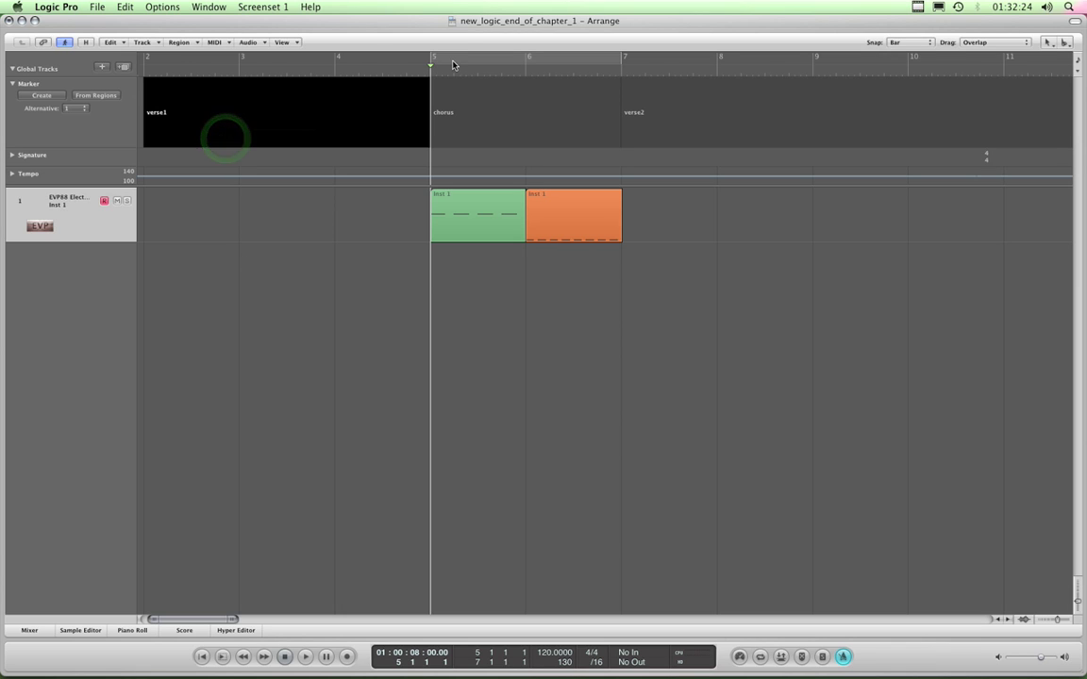
pyautogui.click(485, 117)
pyautogui.click(702, 107)
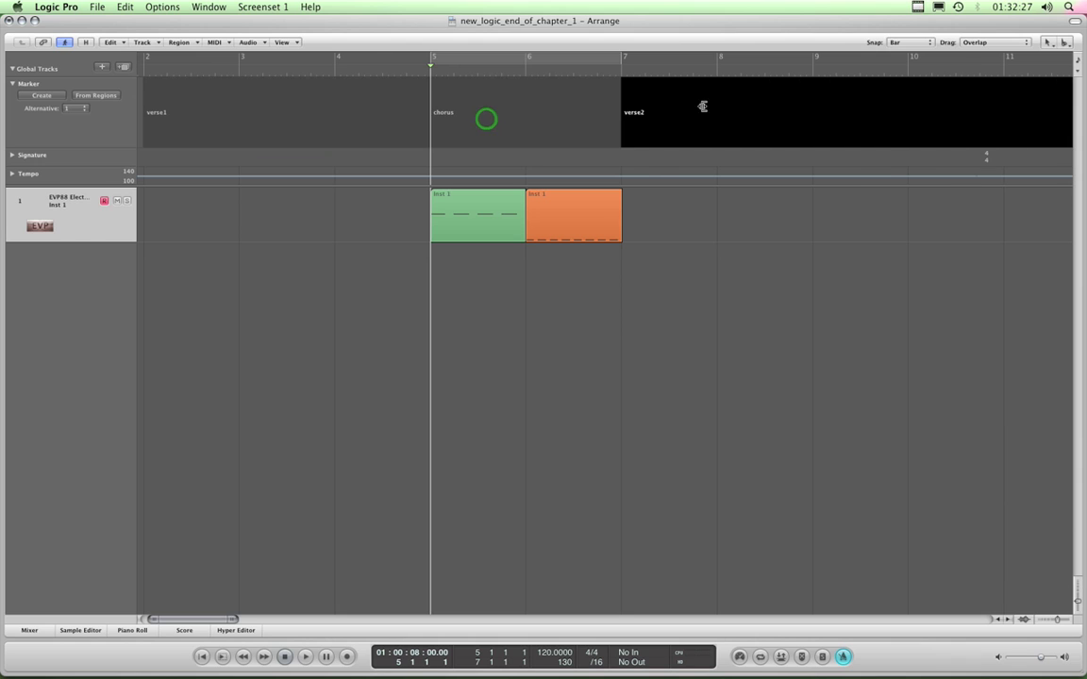
pyautogui.click(398, 97)
pyautogui.doubleClick(314, 129)
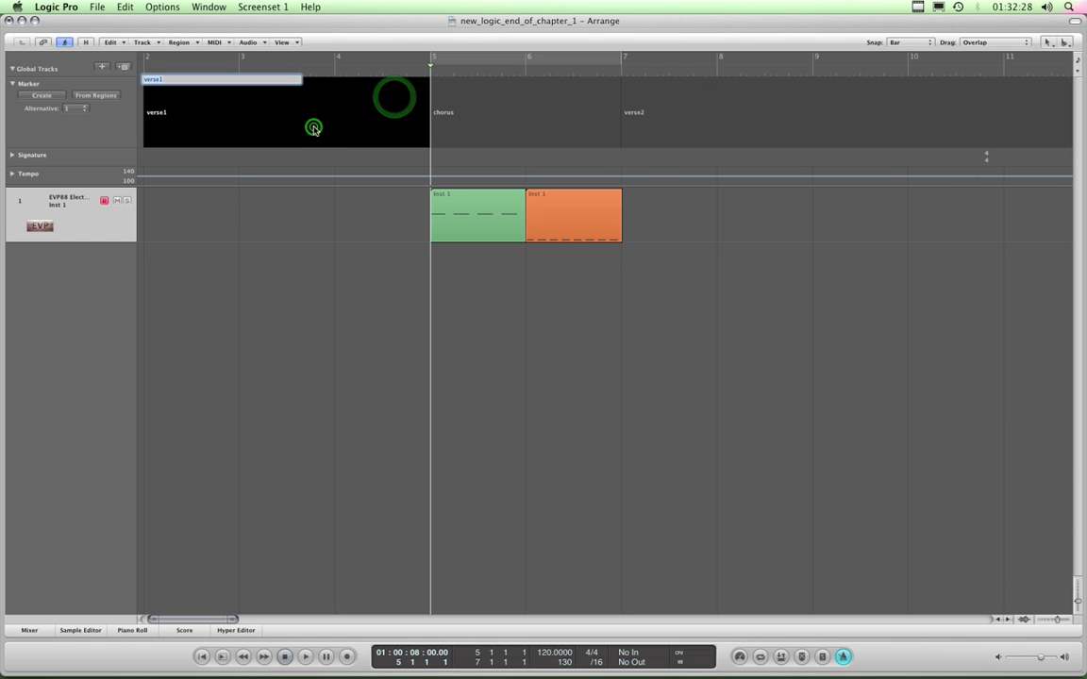
pyautogui.click(276, 157)
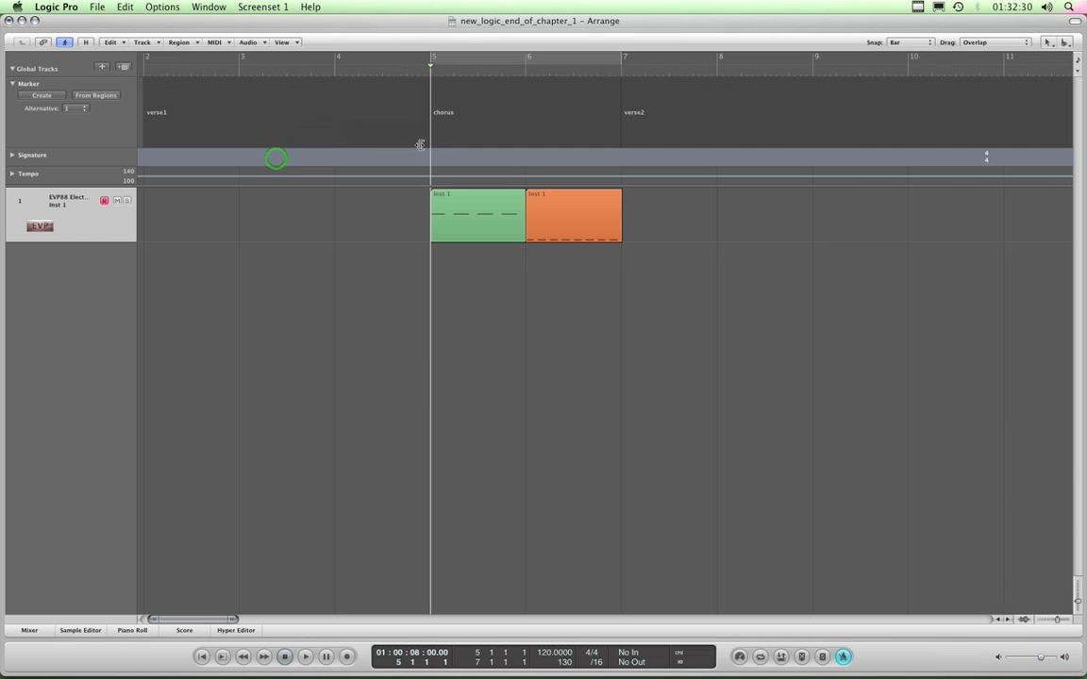
pyautogui.click(392, 114)
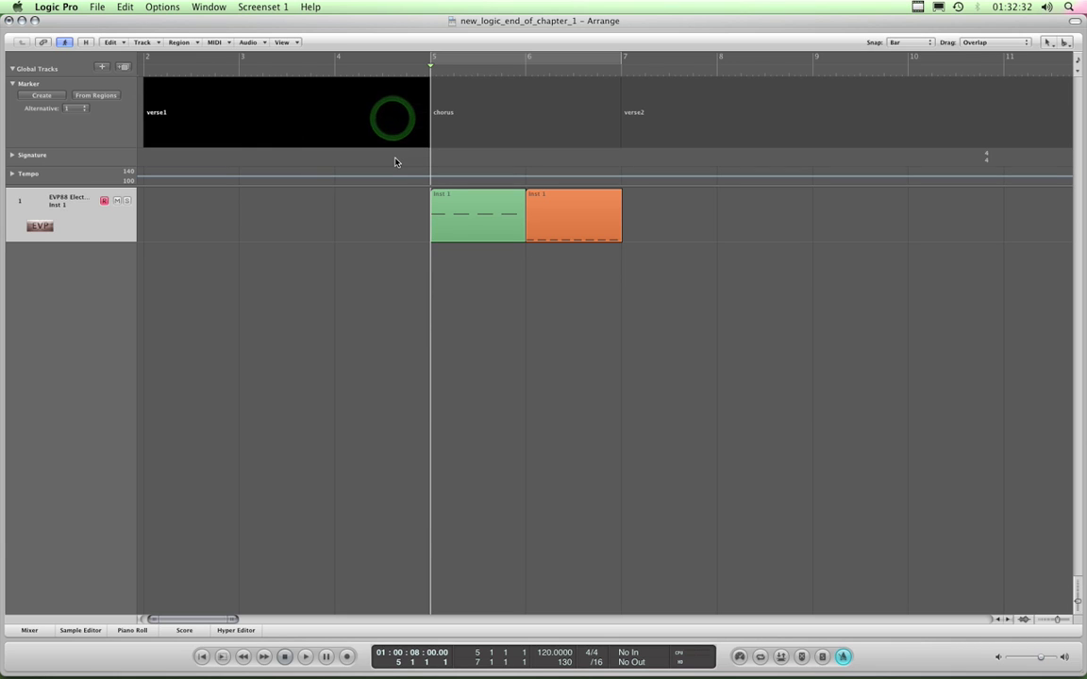
# Step: Turn on Cycle mode and move the playhead and cycle area to the verse1 marker and on to chorus
pyautogui.click(760, 658)
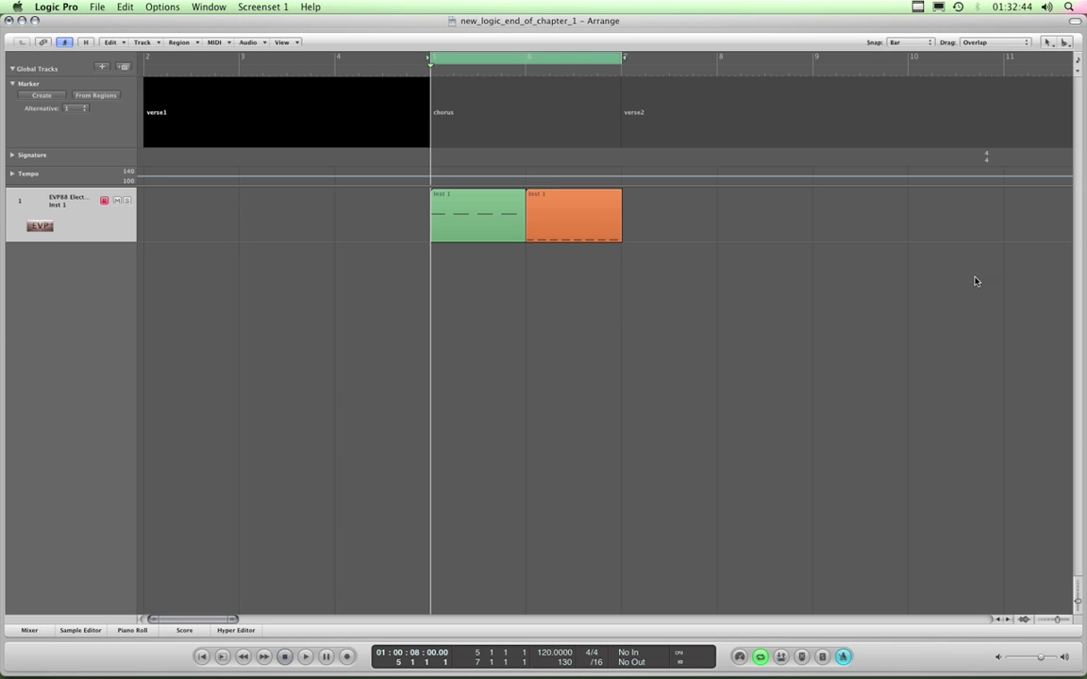
pyautogui.press('ctrl+super+Left')
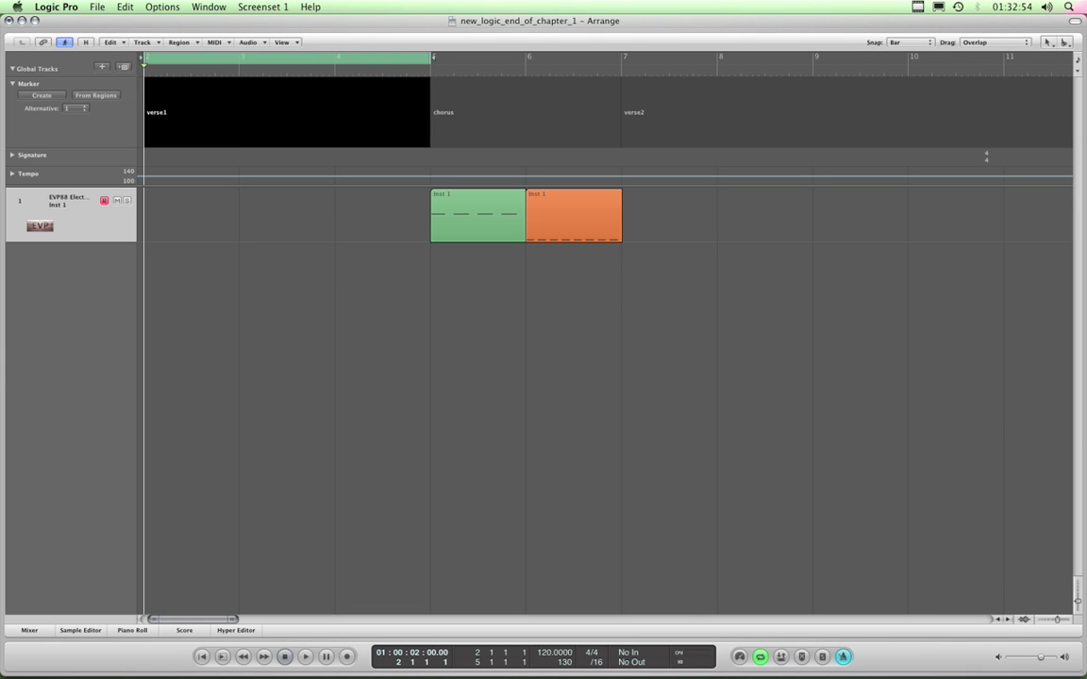
pyautogui.hotkey('alt', '.')
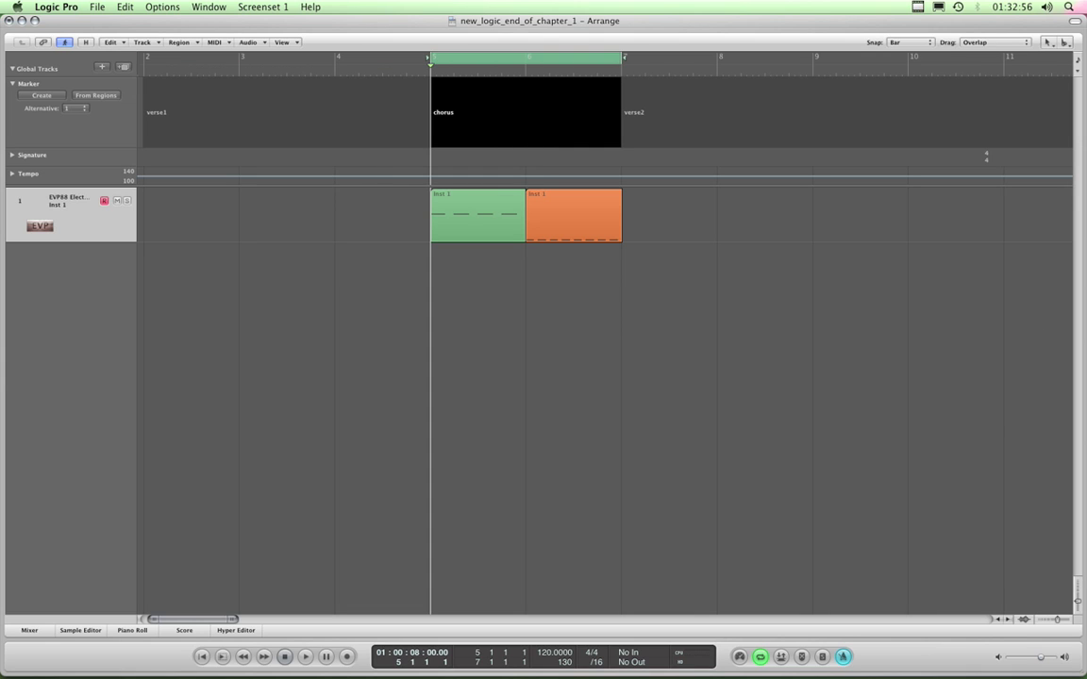
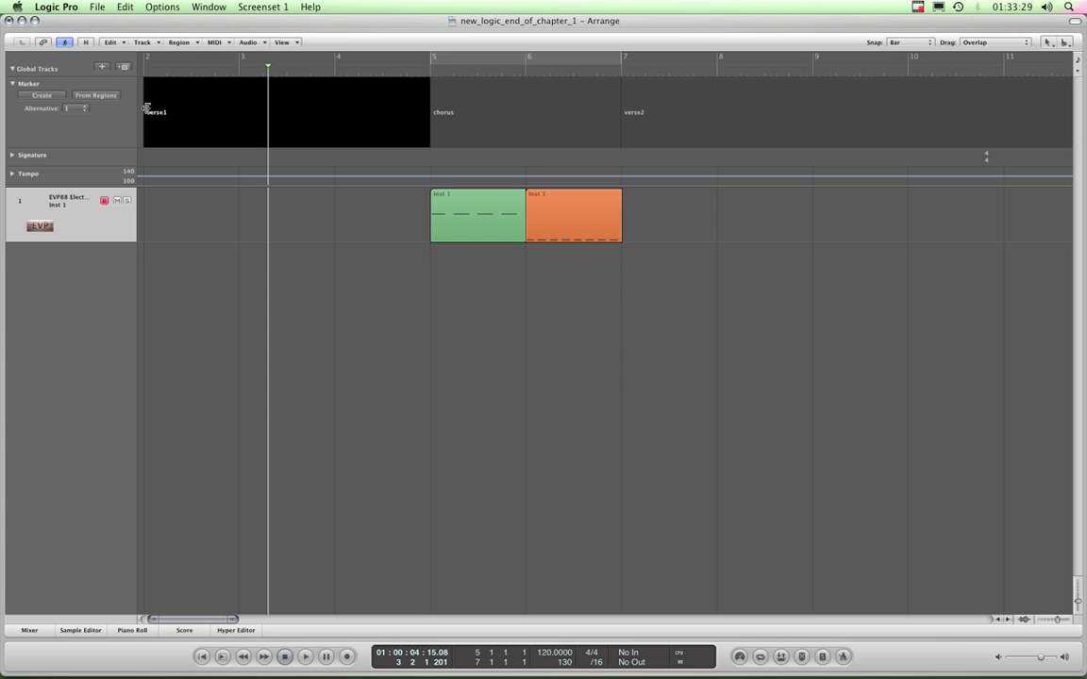
# Step: Try to shift the starts of the verse1 and chorus markers slightly while Snap is set to Bar
pyautogui.moveTo(147, 108)
pyautogui.mouseDown()
pyautogui.moveTo(170, 110)
pyautogui.moveTo(138, 99)
pyautogui.mouseUp()
pyautogui.moveTo(425, 117)
pyautogui.mouseDown()
pyautogui.moveTo(380, 119)
pyautogui.moveTo(431, 117)
pyautogui.mouseUp()
pyautogui.click(435, 117)
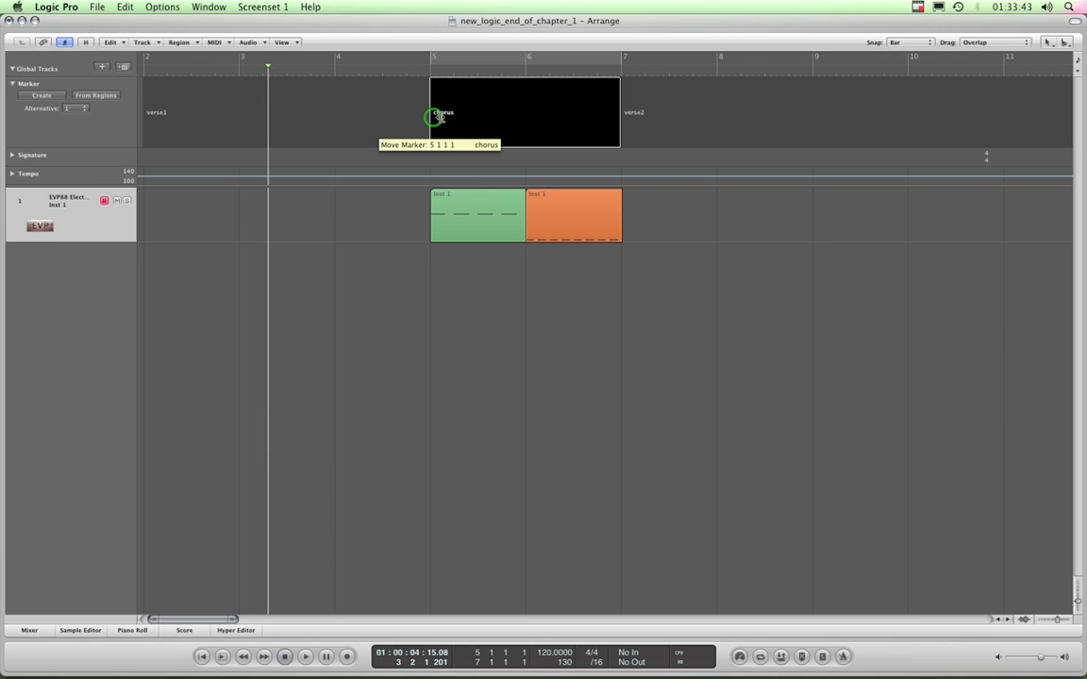
pyautogui.moveTo(433, 118)
pyautogui.mouseDown()
pyautogui.moveTo(498, 114)
pyautogui.moveTo(438, 111)
pyautogui.moveTo(447, 114)
pyautogui.mouseUp()
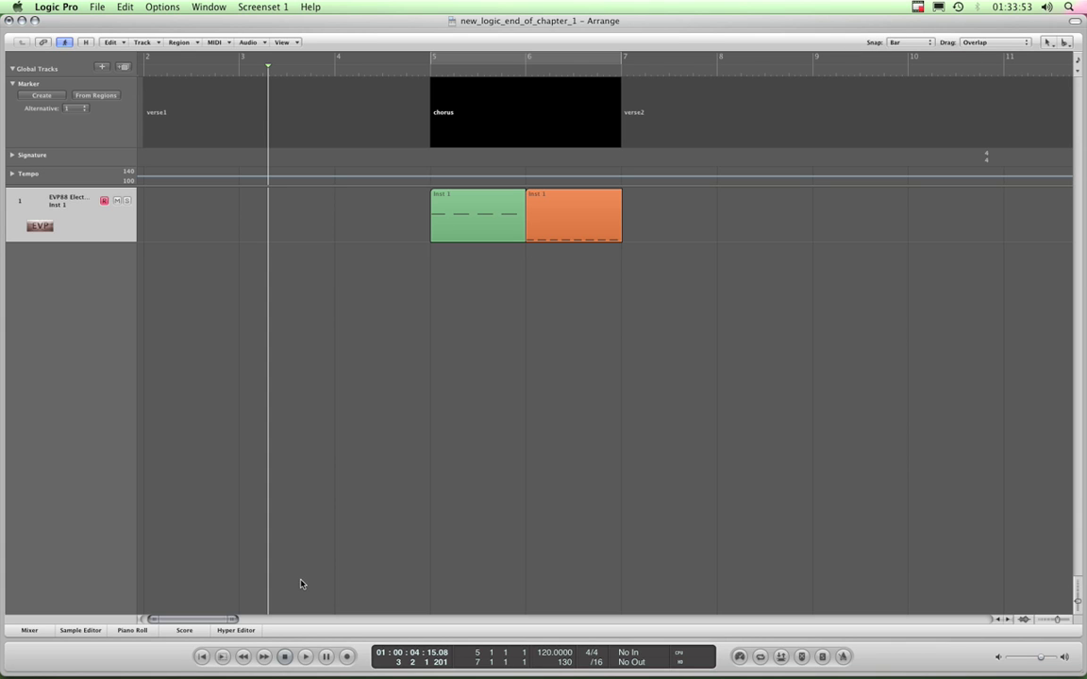
# Step: Set Snap to Beat and move the start of the verse1 marker to the second beat of bar 2
pyautogui.moveTo(188, 622); pyautogui.dragTo(184, 622)
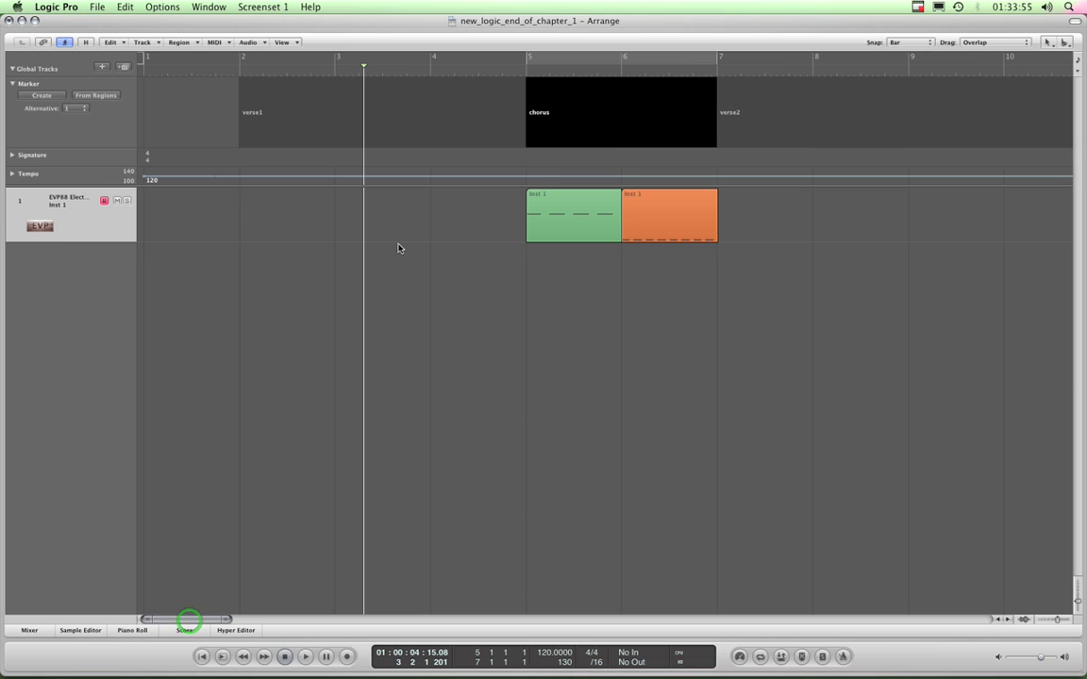
pyautogui.moveTo(313, 114)
pyautogui.mouseDown()
pyautogui.moveTo(237, 115)
pyautogui.moveTo(315, 121)
pyautogui.mouseUp()
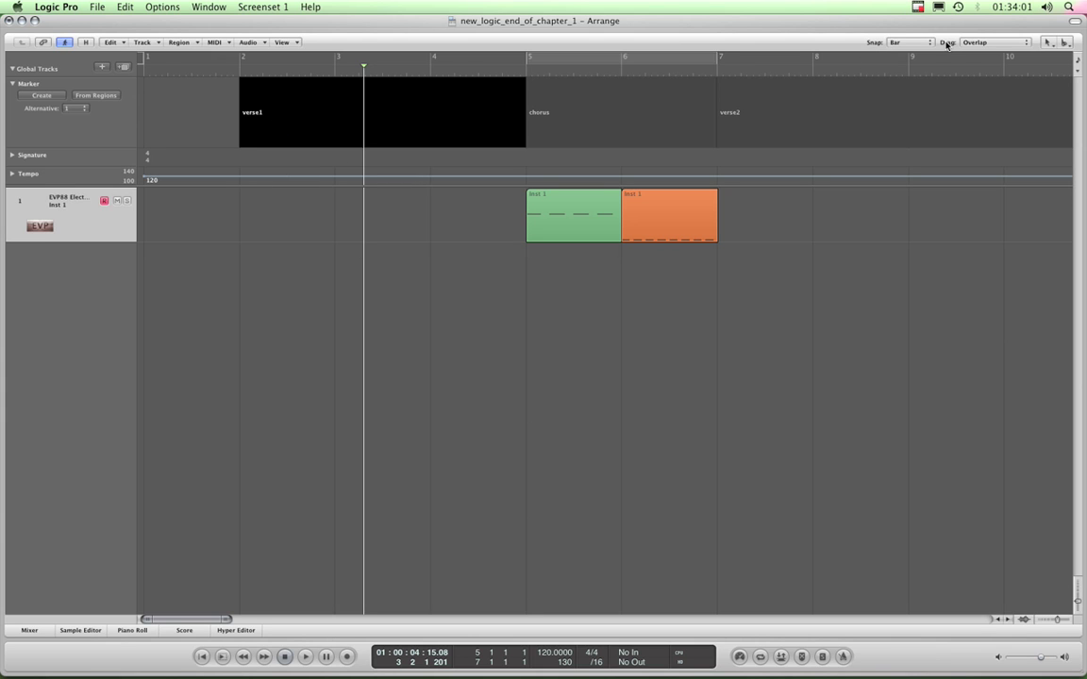
pyautogui.click(901, 43)
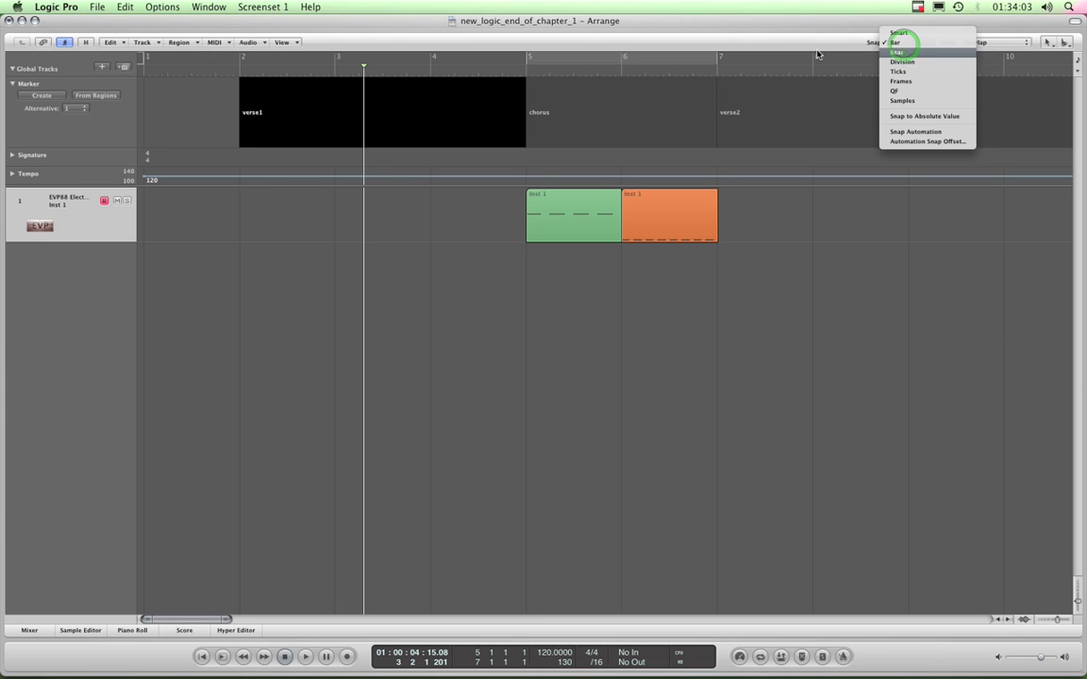
pyautogui.click(903, 54)
pyautogui.moveTo(340, 100)
pyautogui.mouseDown()
pyautogui.moveTo(272, 102)
pyautogui.moveTo(364, 110)
pyautogui.mouseUp()
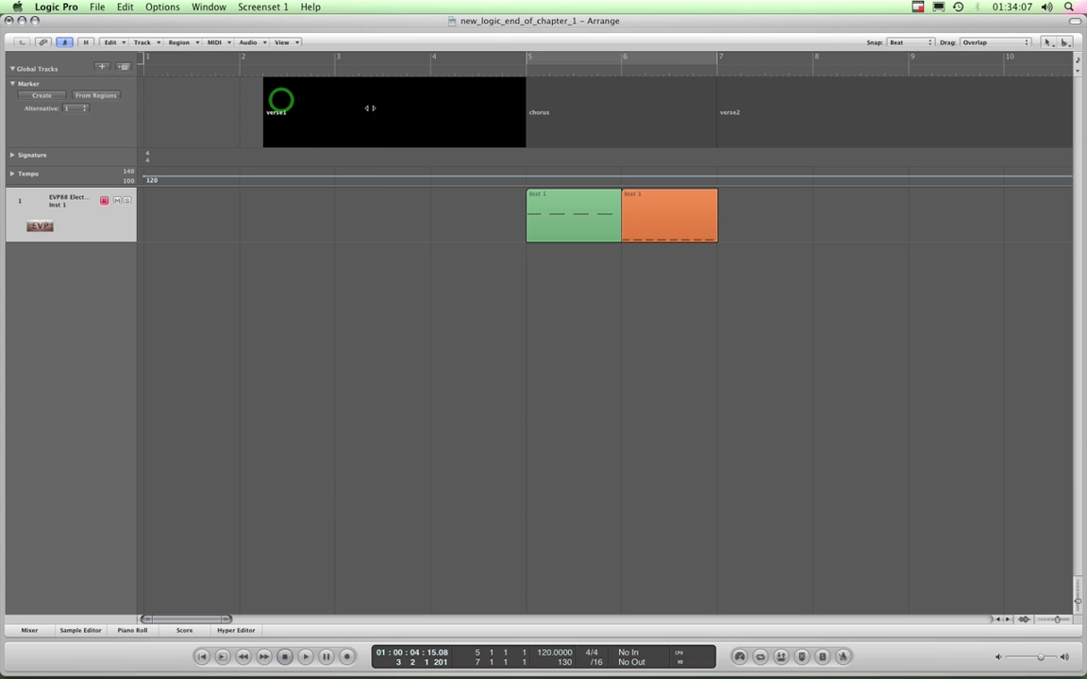
pyautogui.moveTo(531, 114)
pyautogui.mouseDown()
pyautogui.moveTo(556, 114)
pyautogui.moveTo(498, 111)
pyautogui.moveTo(572, 114)
pyautogui.moveTo(533, 114)
pyautogui.mouseUp()
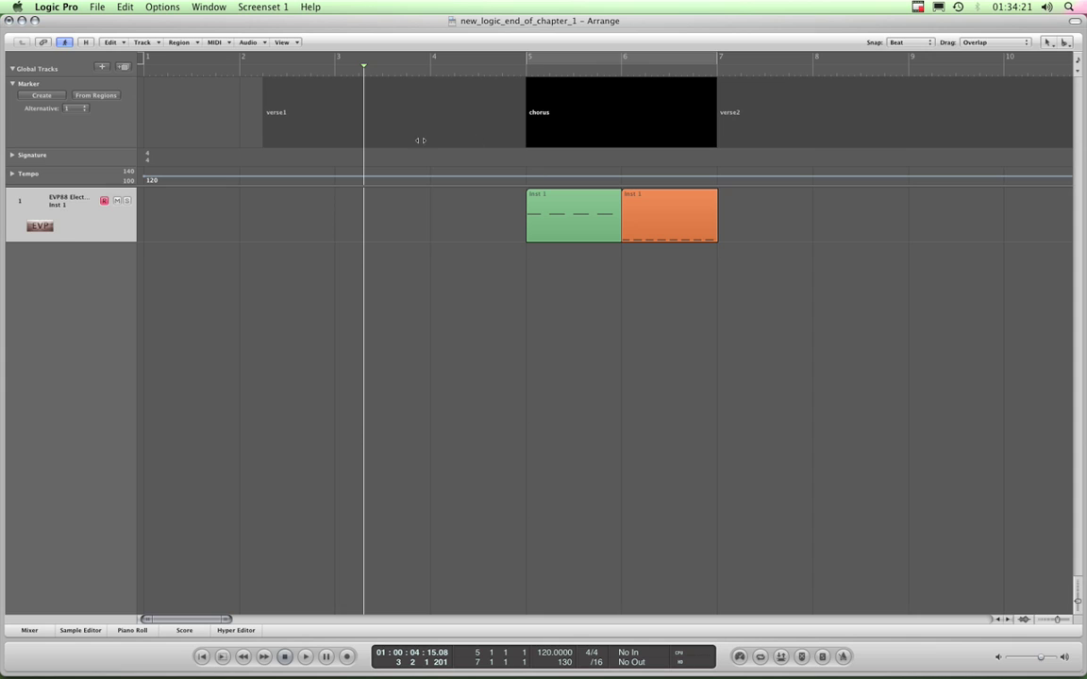
pyautogui.click(418, 250)
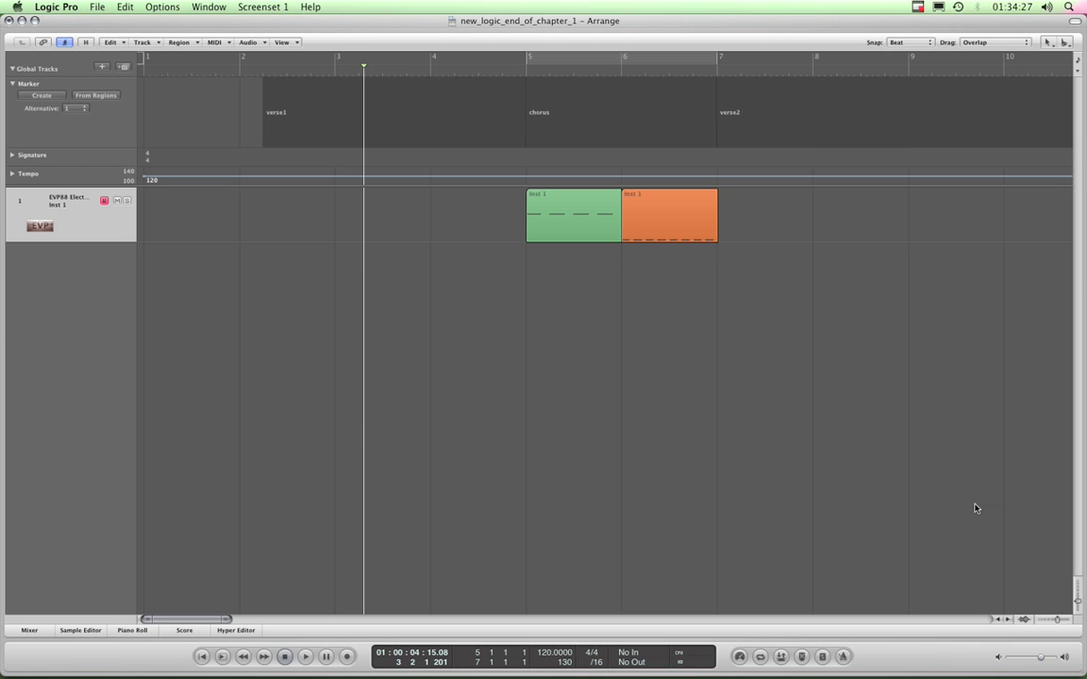
# Step: Open the Marker List and select the three markers in turn, nudging the chorus marker's position to 5 1 2 1
pyautogui.hotkey('alt', 'k')
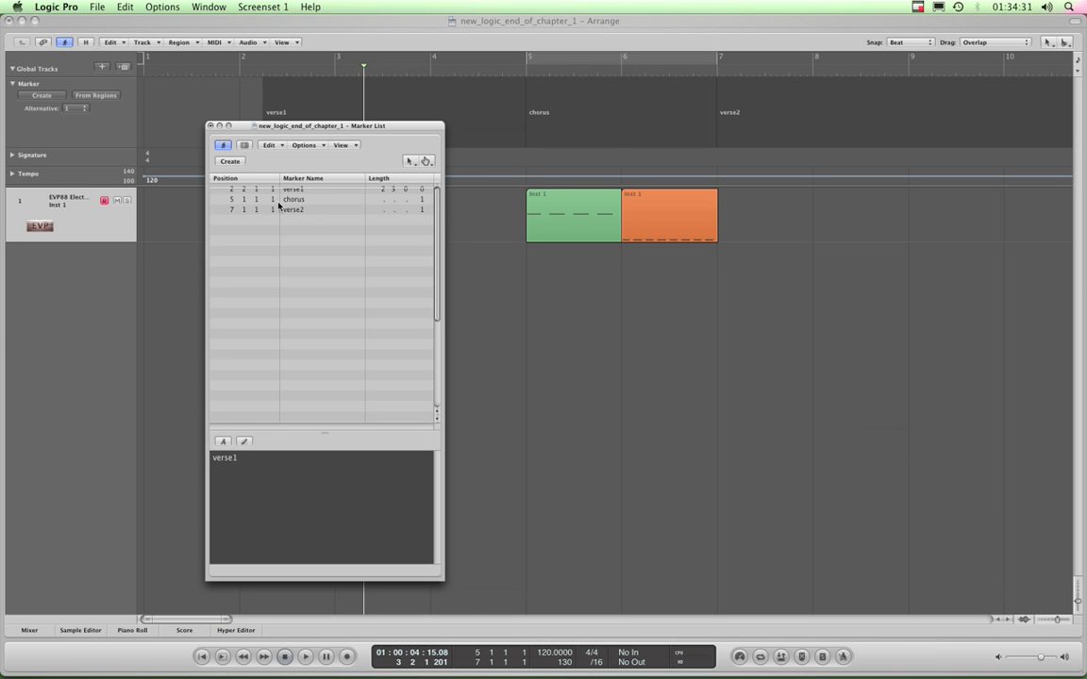
pyautogui.click(249, 191)
pyautogui.click(248, 199)
pyautogui.click(250, 209)
pyautogui.click(249, 199)
pyautogui.click(249, 190)
pyautogui.click(249, 199)
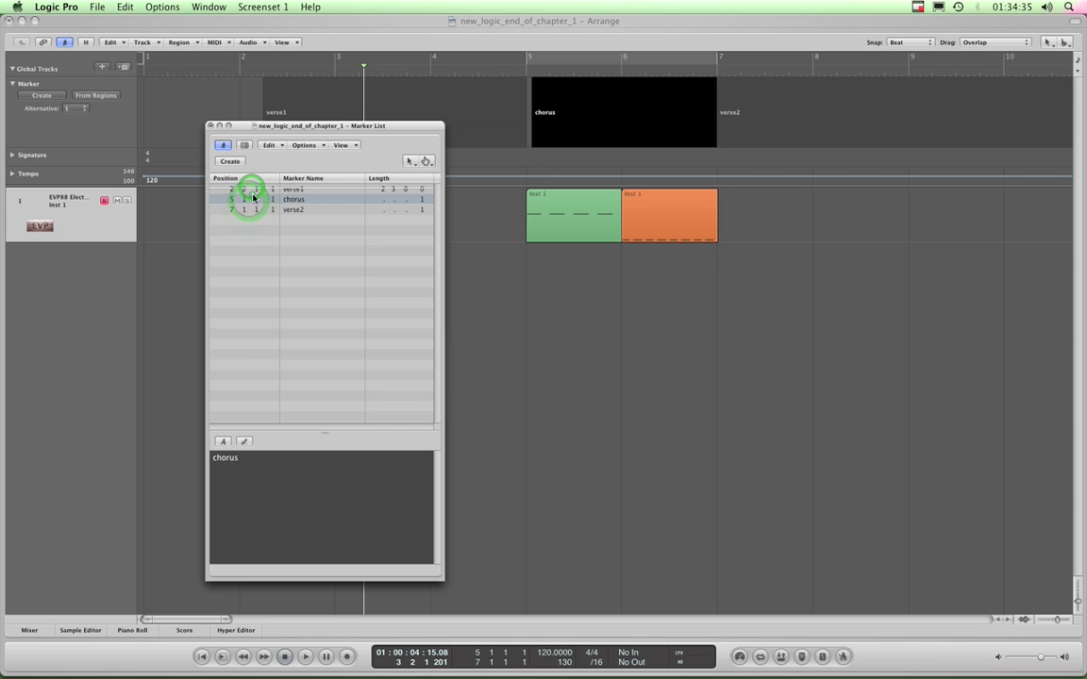
# Step: Select verse1 in the Marker List and close the list
pyautogui.moveTo(285, 139); pyautogui.dragTo(310, 185)
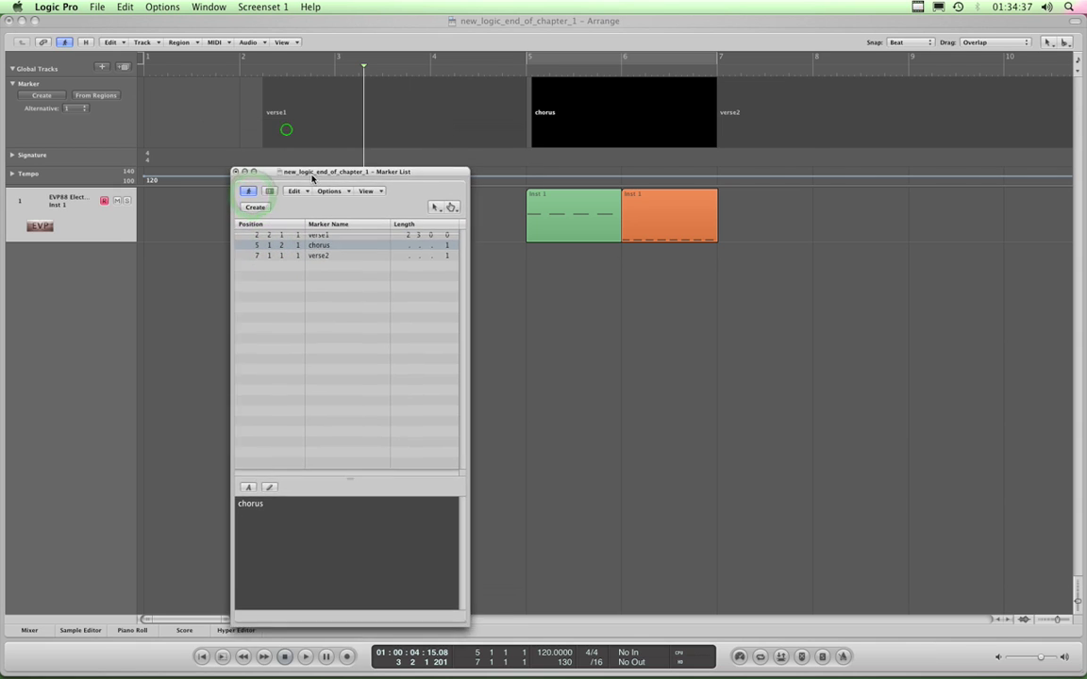
pyautogui.click(276, 237)
pyautogui.click(275, 237)
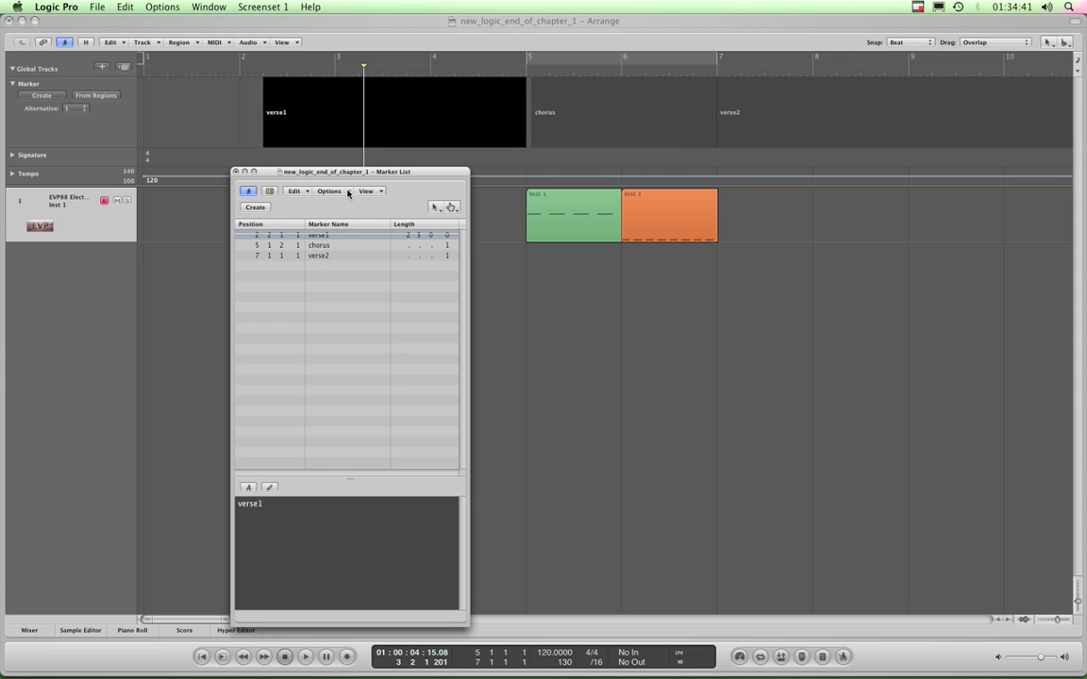
pyautogui.click(236, 173)
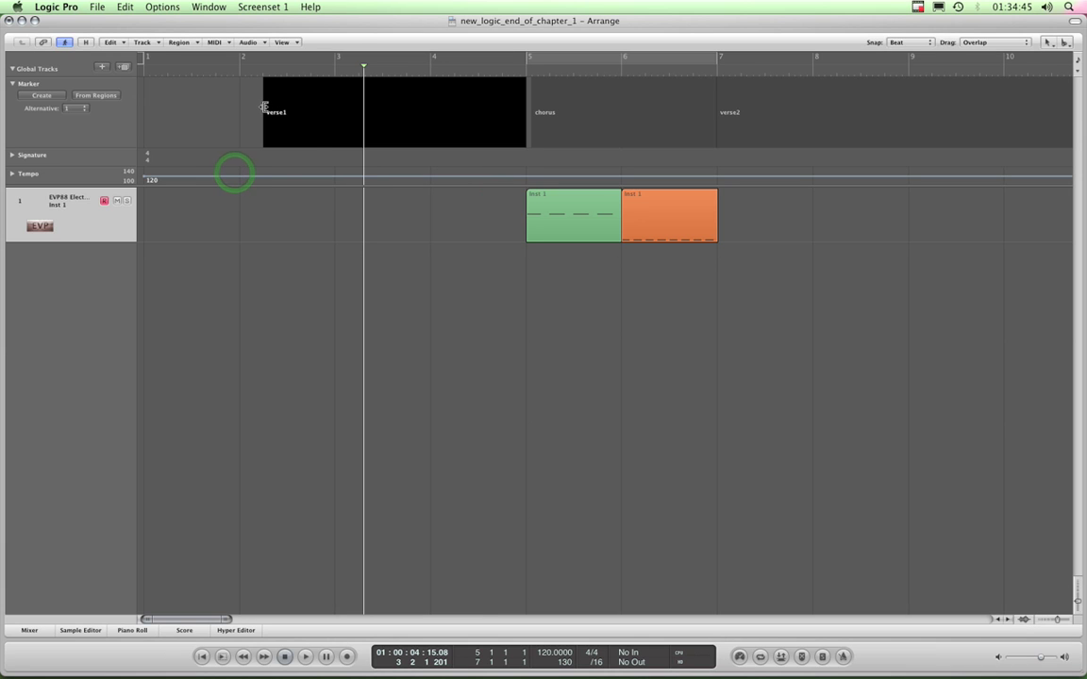
# Step: Move the start of verse1 back to bar 2 and the start of chorus back to bar 5
pyautogui.moveTo(263, 107); pyautogui.dragTo(242, 105)
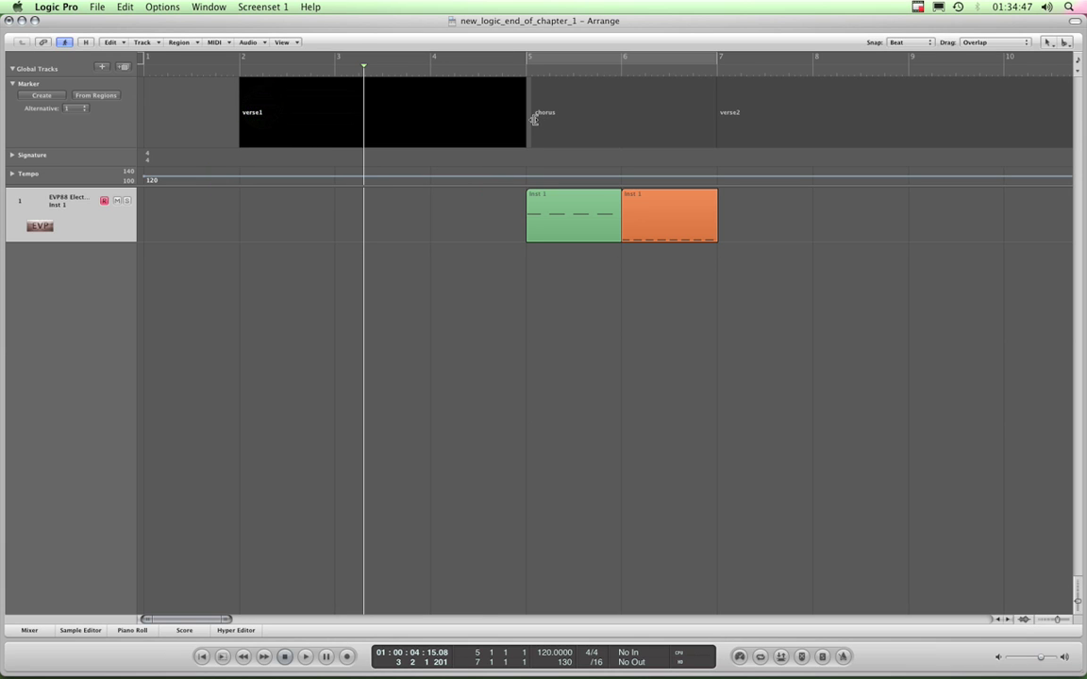
pyautogui.click(532, 120)
# Step: Color the verse1 and verse2 markers the same orange-red using the Color palette
pyautogui.click(801, 115)
pyautogui.click(592, 116)
pyautogui.click(462, 115)
pyautogui.hotkey('alt', 'c')
pyautogui.moveTo(489, 227); pyautogui.dragTo(353, 320)
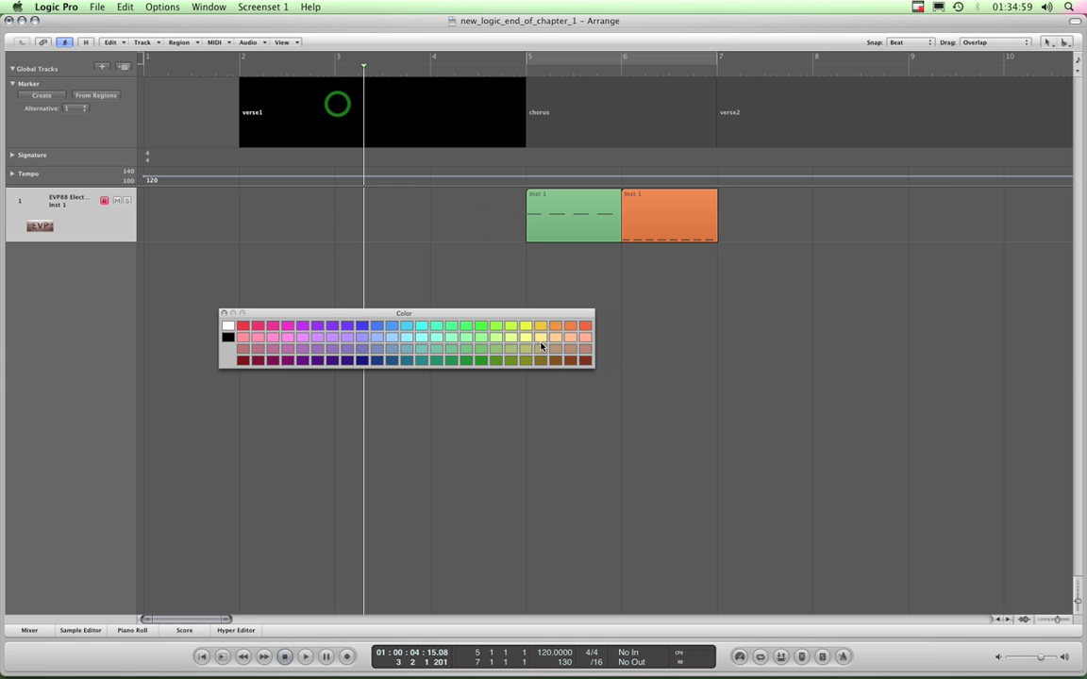
pyautogui.click(797, 111)
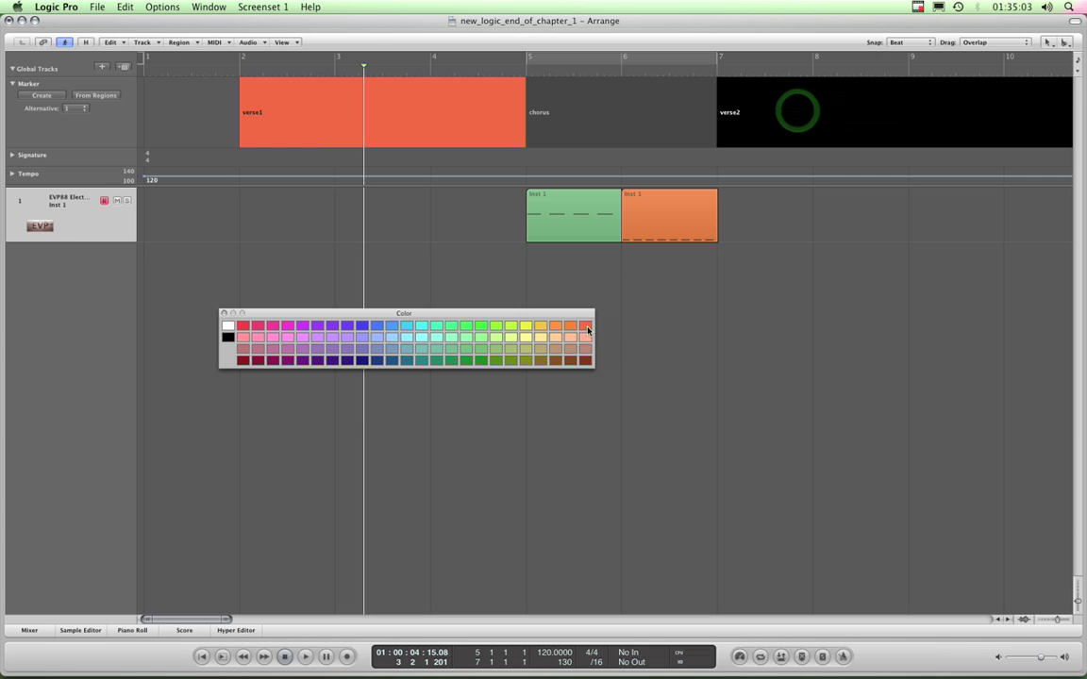
pyautogui.click(587, 328)
# Step: Color the chorus marker blue and deselect it
pyautogui.click(595, 133)
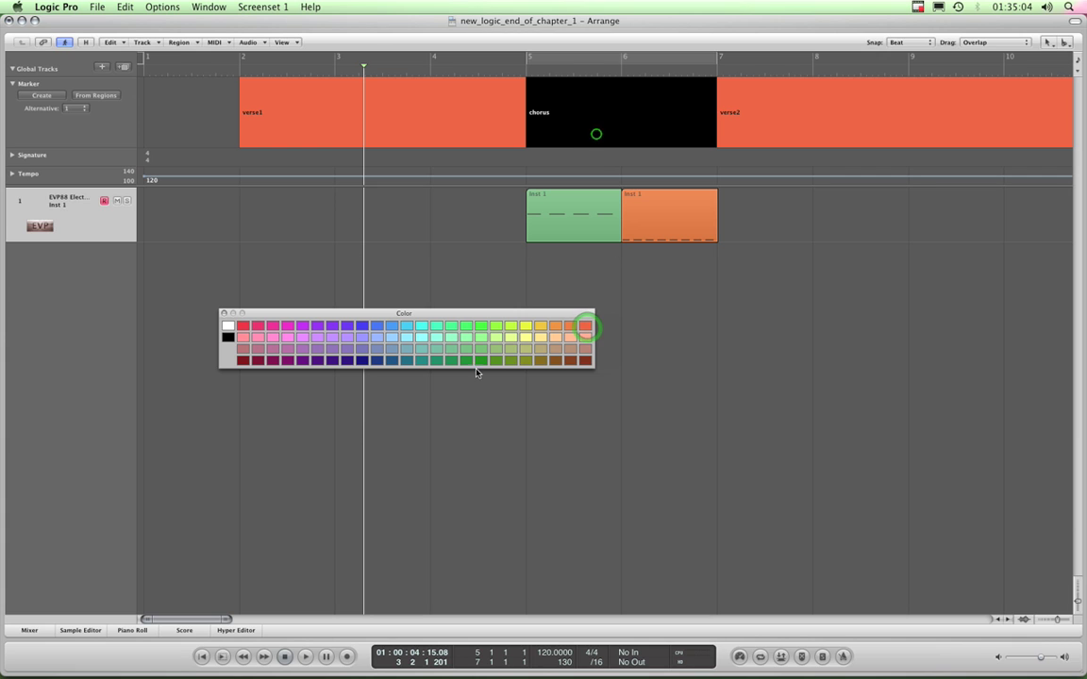
pyautogui.click(373, 325)
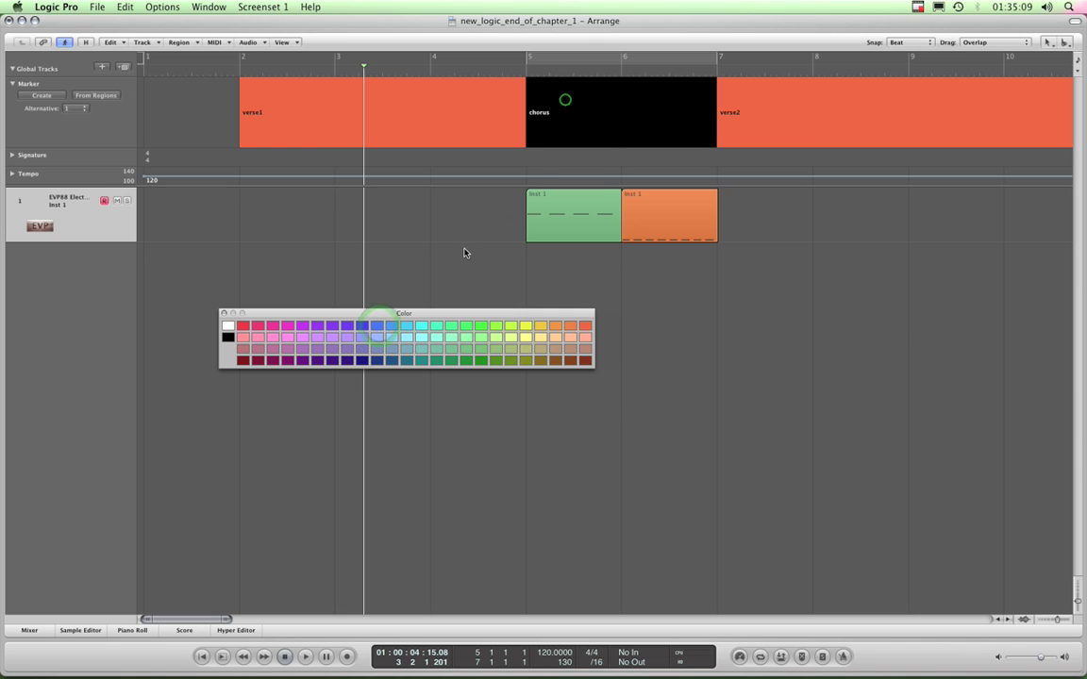
pyautogui.click(503, 165)
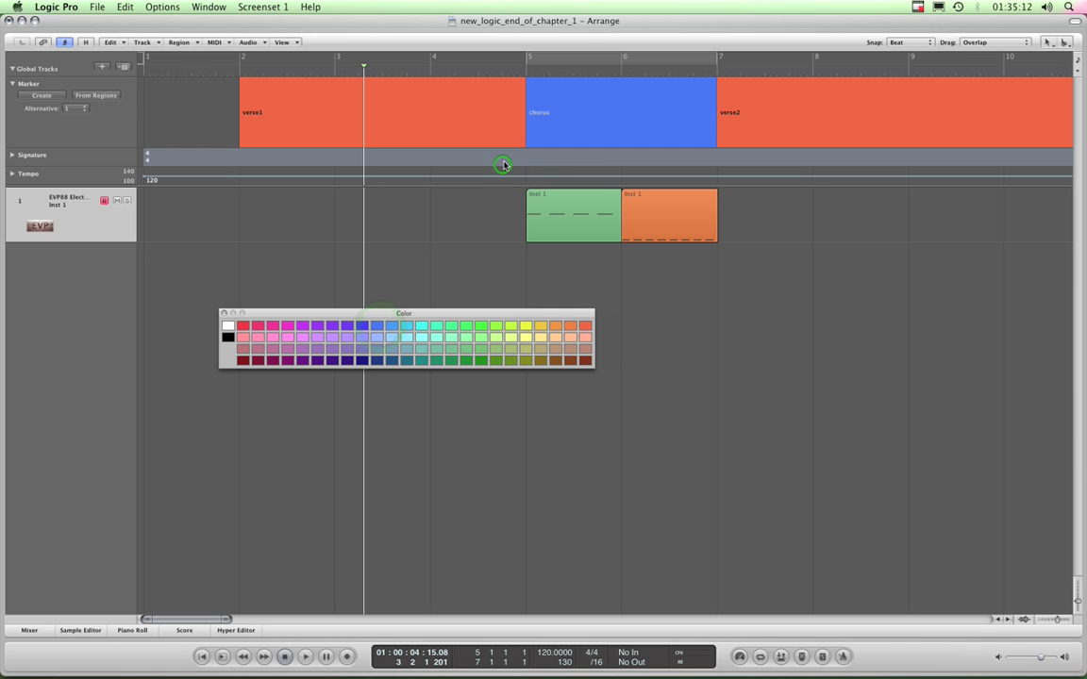
pyautogui.click(189, 127)
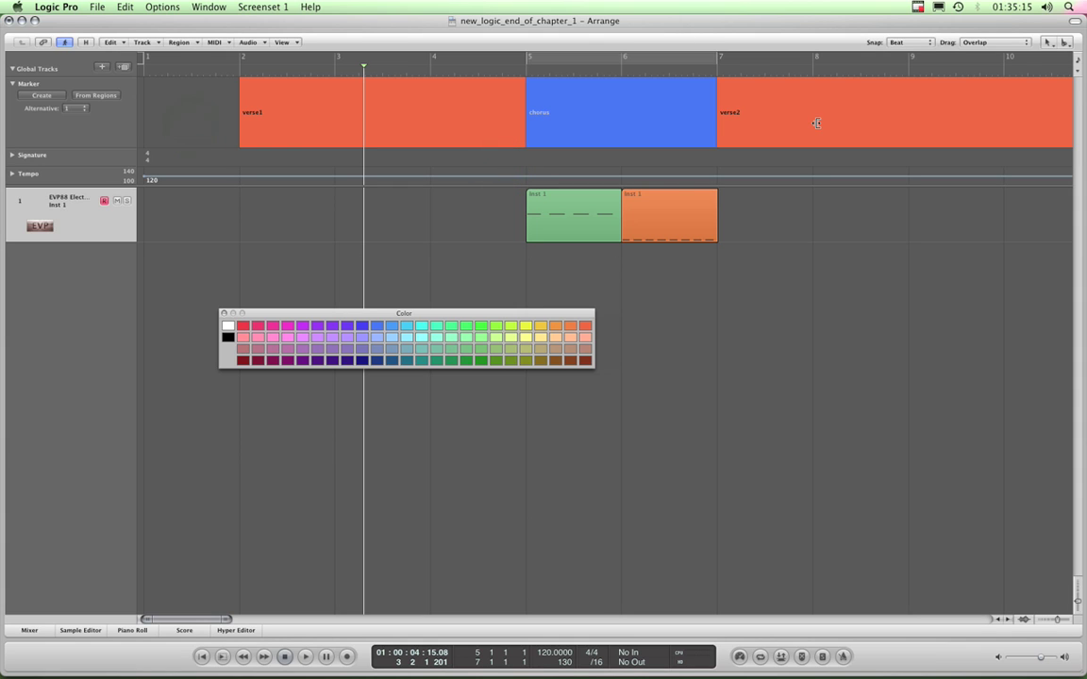
# Step: Collapse the Global Tracks area and close the Color palette
pyautogui.click(13, 71)
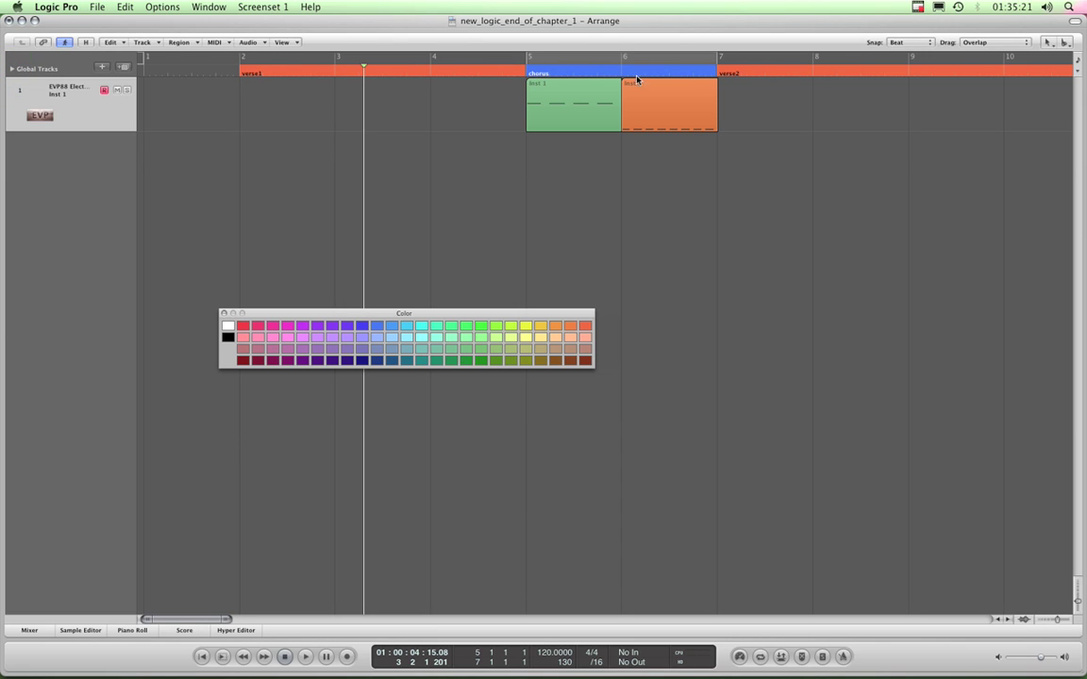
pyautogui.click(224, 315)
pyautogui.click(464, 110)
pyautogui.click(412, 106)
# Step: Place the playhead inside verse1 and jump it forward and back between the three markers, finishing at the start of verse1
pyautogui.click(273, 74)
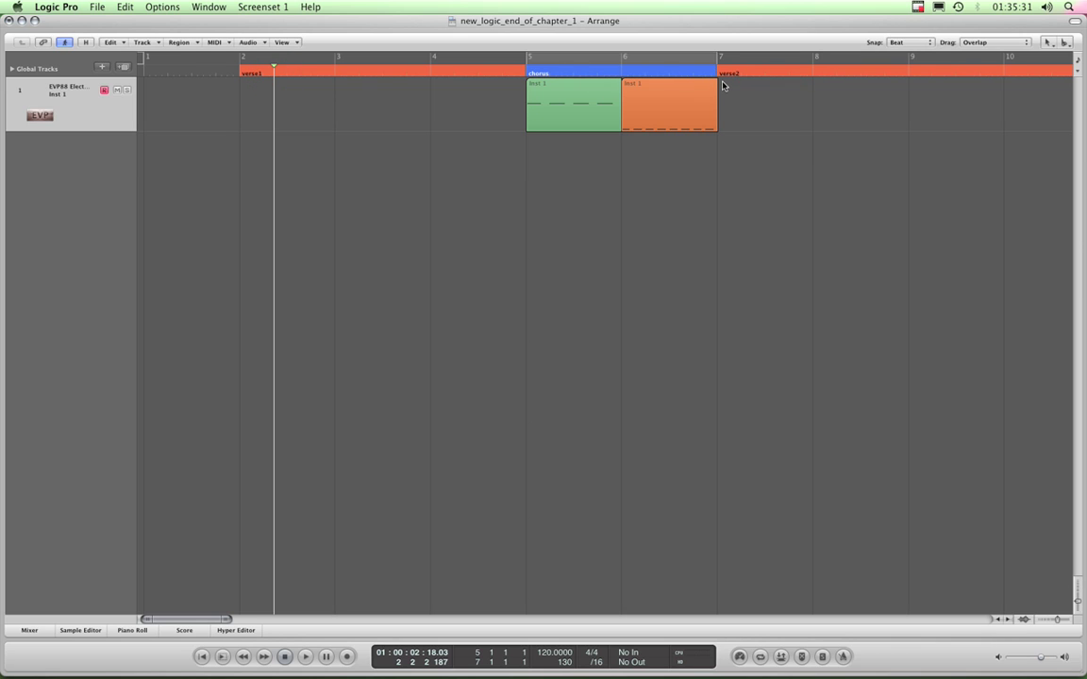
pyautogui.hotkey('alt', '.')
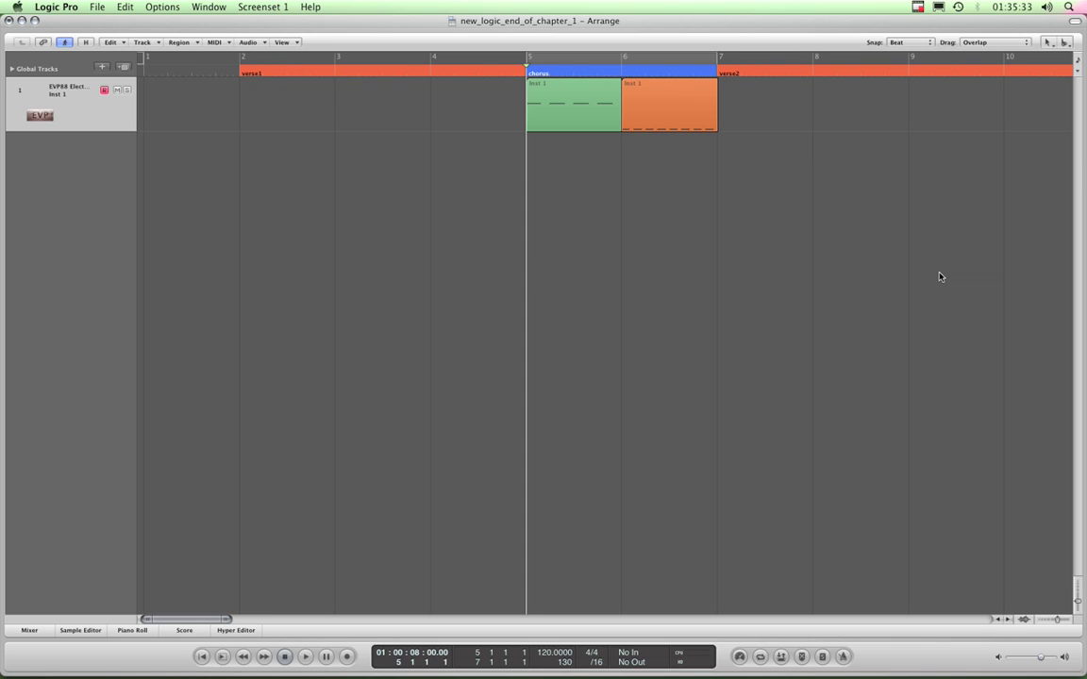
pyautogui.hotkey('alt', '.')
pyautogui.hotkey('alt', ',')
pyautogui.hotkey('alt', ',')
pyautogui.hotkey('alt', '.')
pyautogui.hotkey('alt', '.')
pyautogui.press('.')
pyautogui.hotkey('alt', ',')
pyautogui.hotkey('alt', ',')
pyautogui.hotkey('alt', ',')
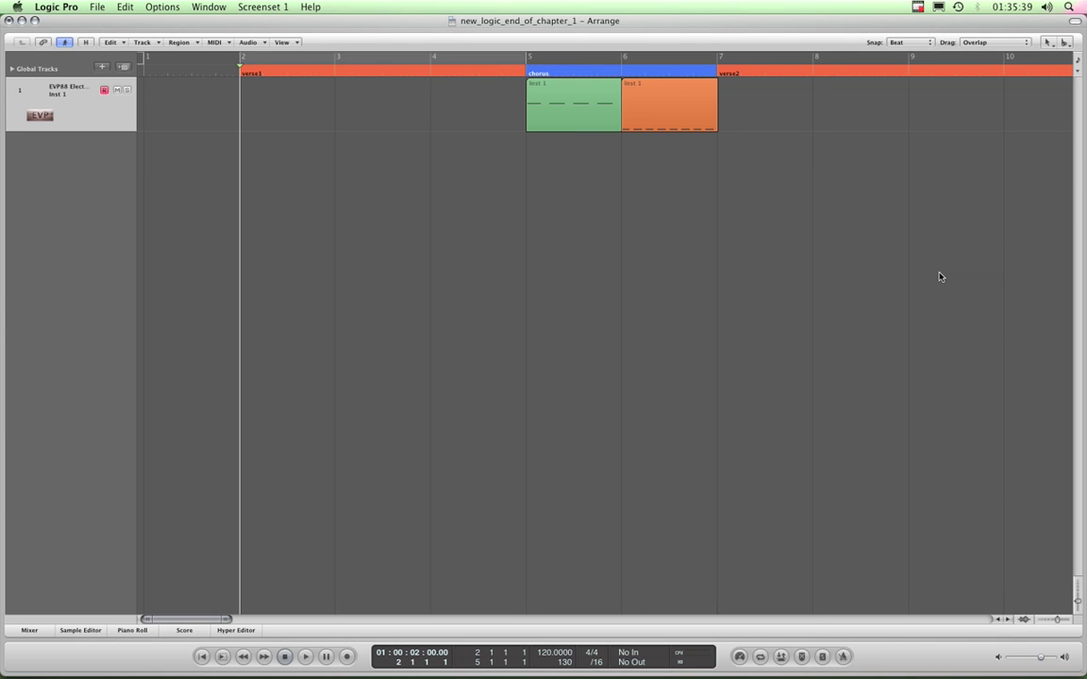
pyautogui.hotkey('alt', '.')
pyautogui.hotkey('alt', '.')
pyautogui.hotkey('alt', ',')
pyautogui.hotkey('alt', ',')
# Step: Turn on Cycle mode, move the playhead and cycle area between chorus and verse1, and briefly play back the chorus
pyautogui.click(761, 658)
pyautogui.hotkey('alt', '.')
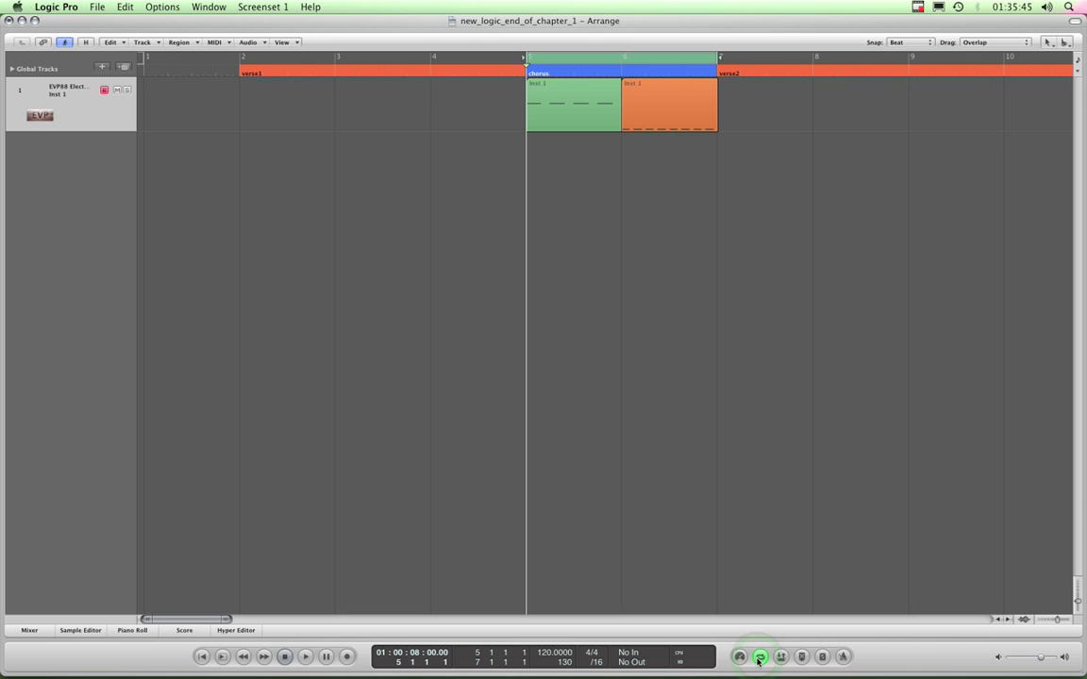
pyautogui.hotkey('alt', ',')
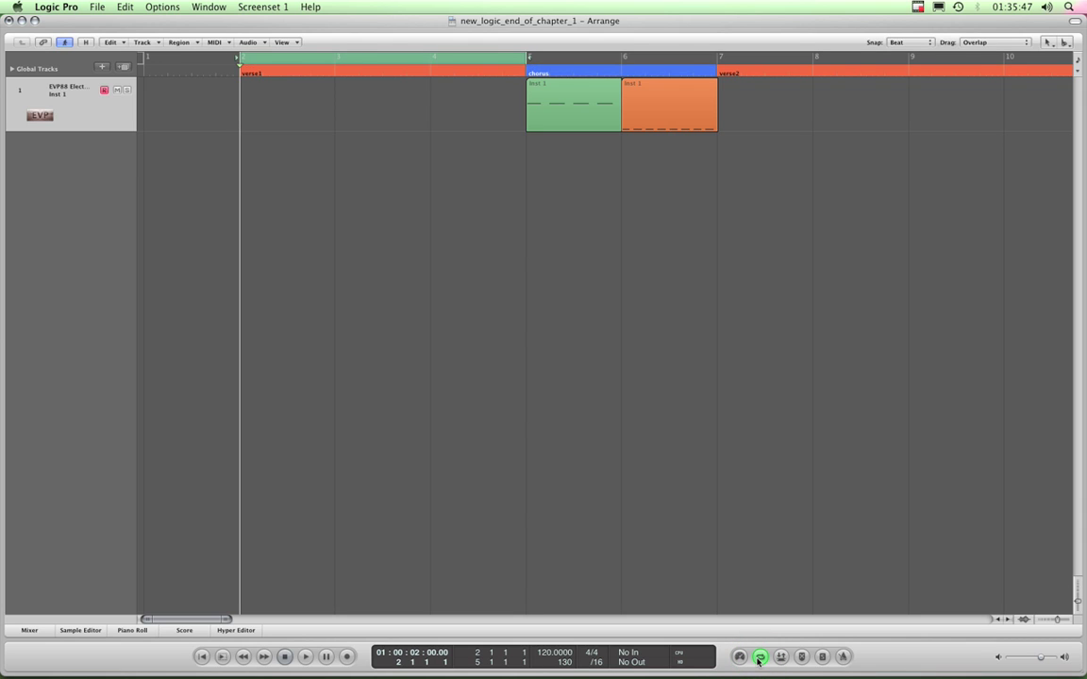
pyautogui.hotkey('alt', '.')
pyautogui.press('space')
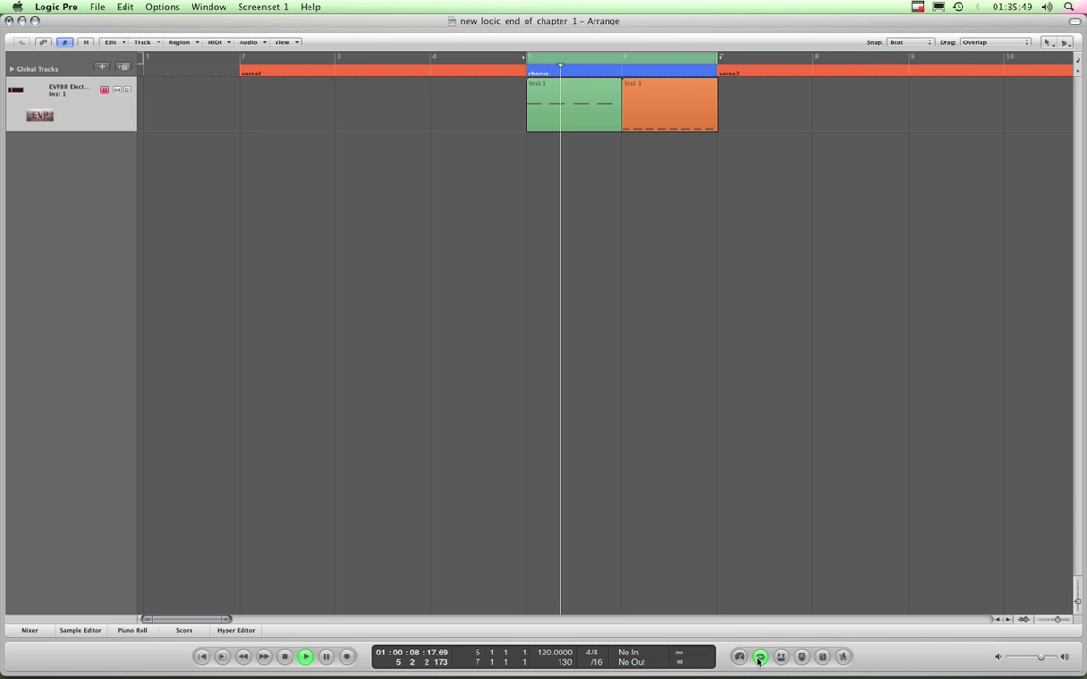
pyautogui.press('space')
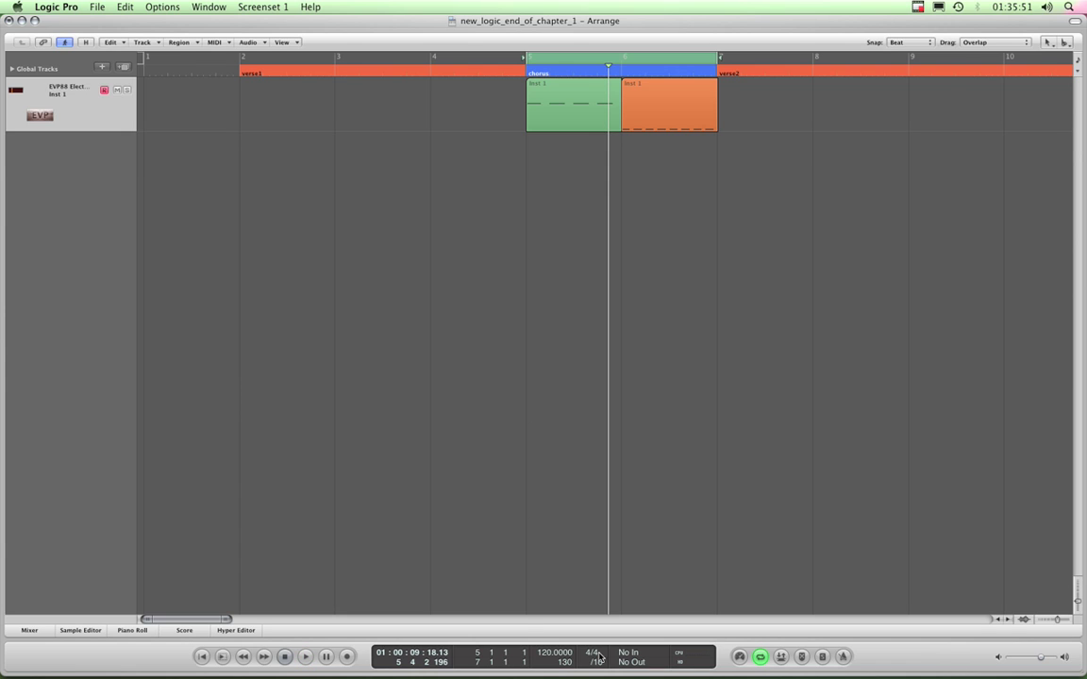
# Step: Expand the Global Tracks and erase the verse1, chorus and verse2 markers with the Eraser tool
pyautogui.click(10, 69)
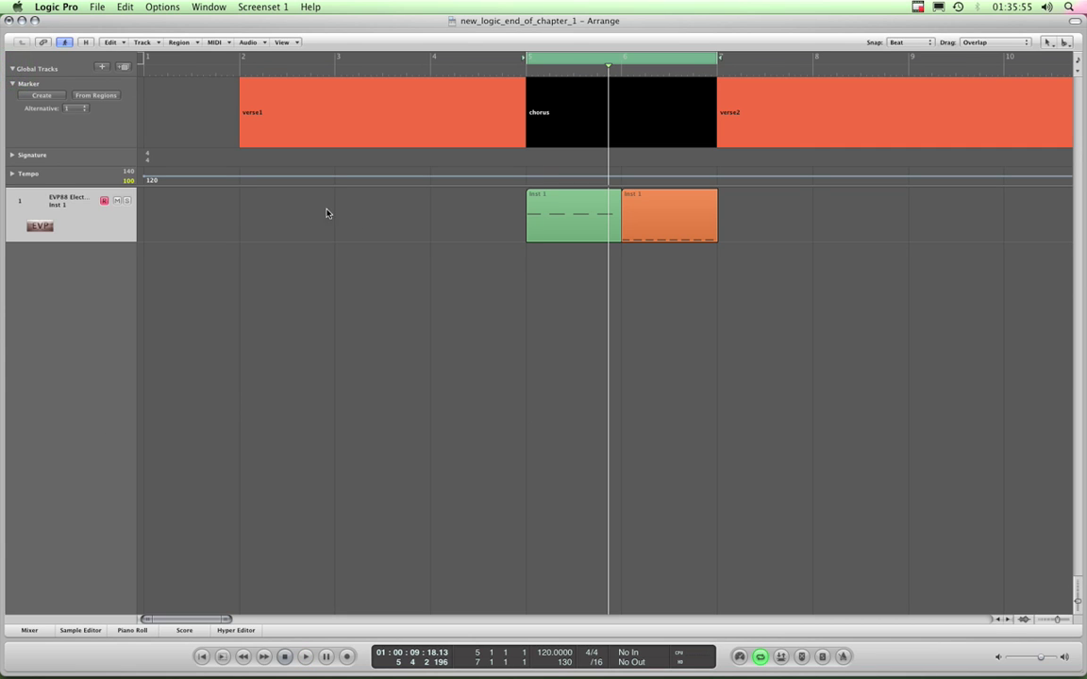
pyautogui.click(216, 113)
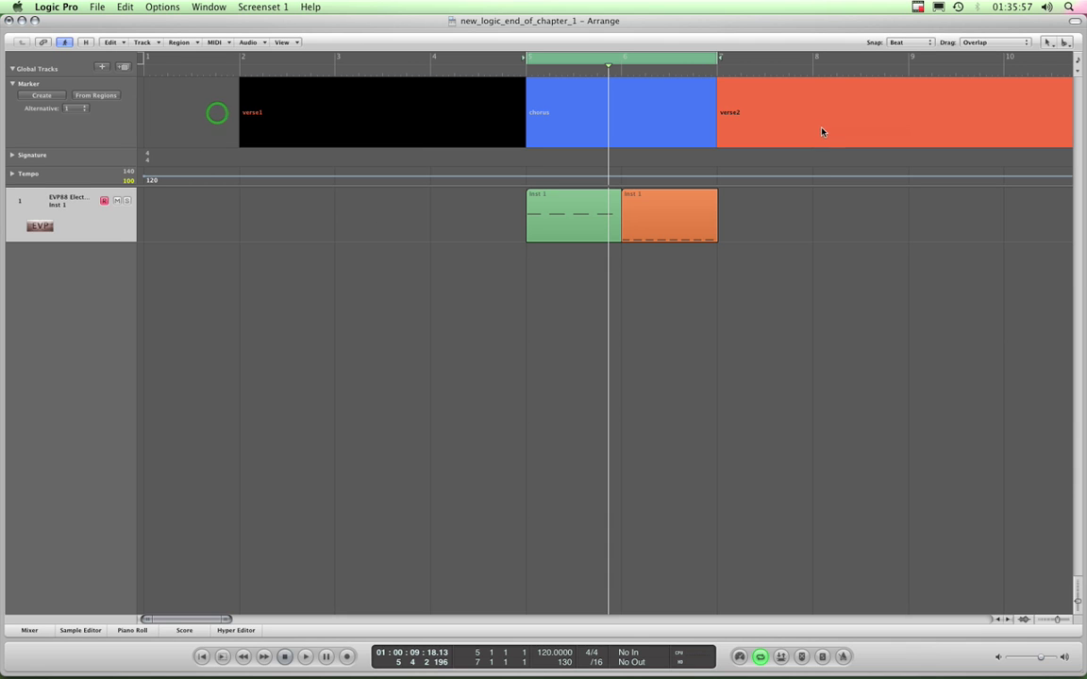
pyautogui.press('Escape')
pyautogui.click(408, 296)
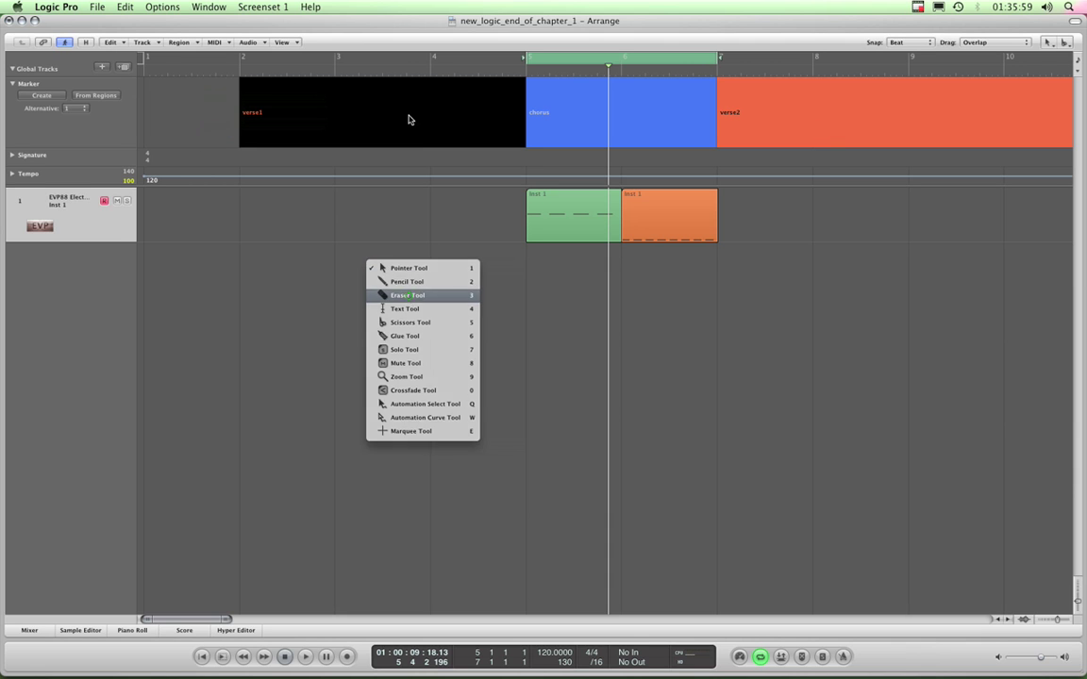
pyautogui.click(408, 115)
pyautogui.click(563, 107)
pyautogui.click(778, 112)
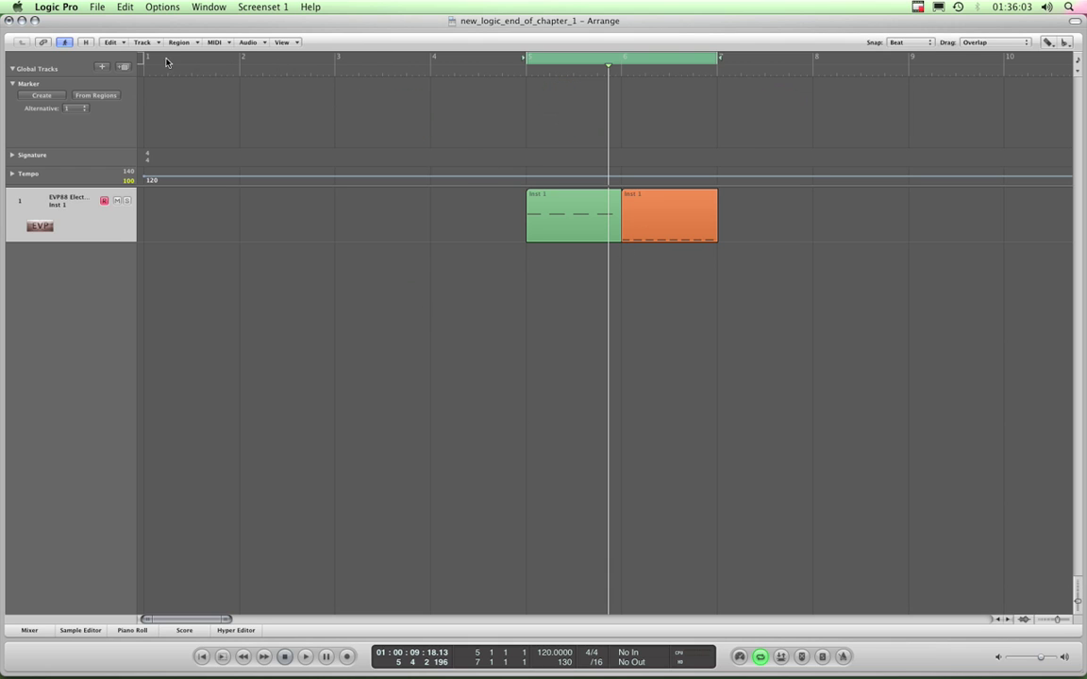
# Step: Draw a cycle area from bar 1 to bar 5
pyautogui.moveTo(148, 63); pyautogui.dragTo(529, 93)
pyautogui.click(303, 111)
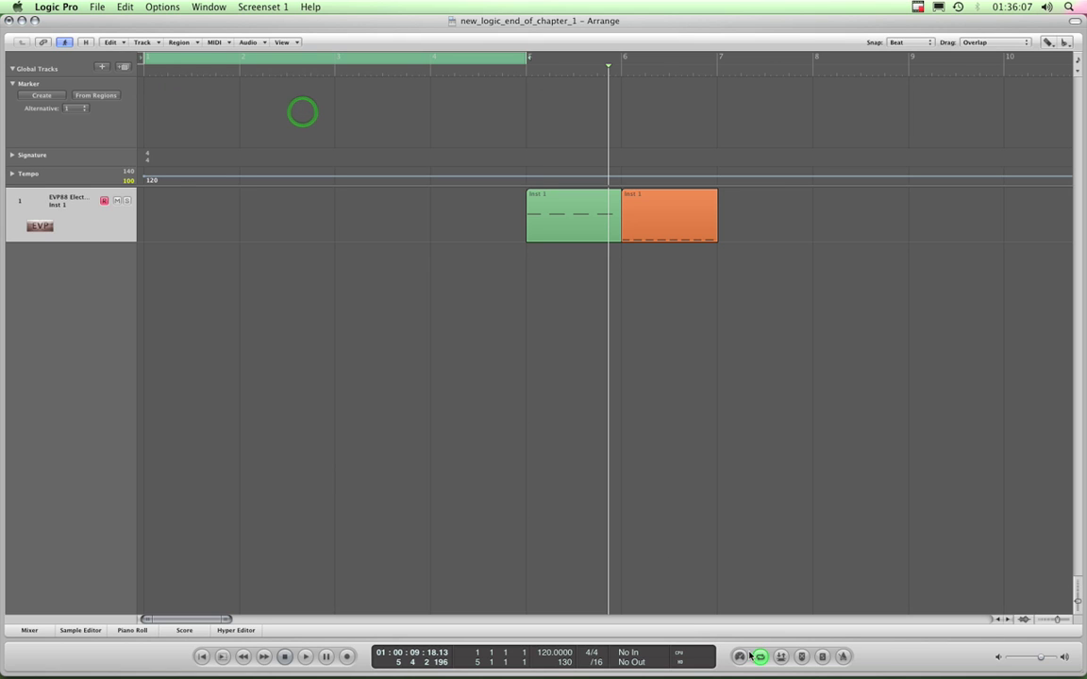
# Step: Select both Inst 1 regions with the Pointer tool and turn off Cycle mode
pyautogui.press('Escape')
pyautogui.click(382, 288)
pyautogui.moveTo(472, 219); pyautogui.dragTo(745, 232)
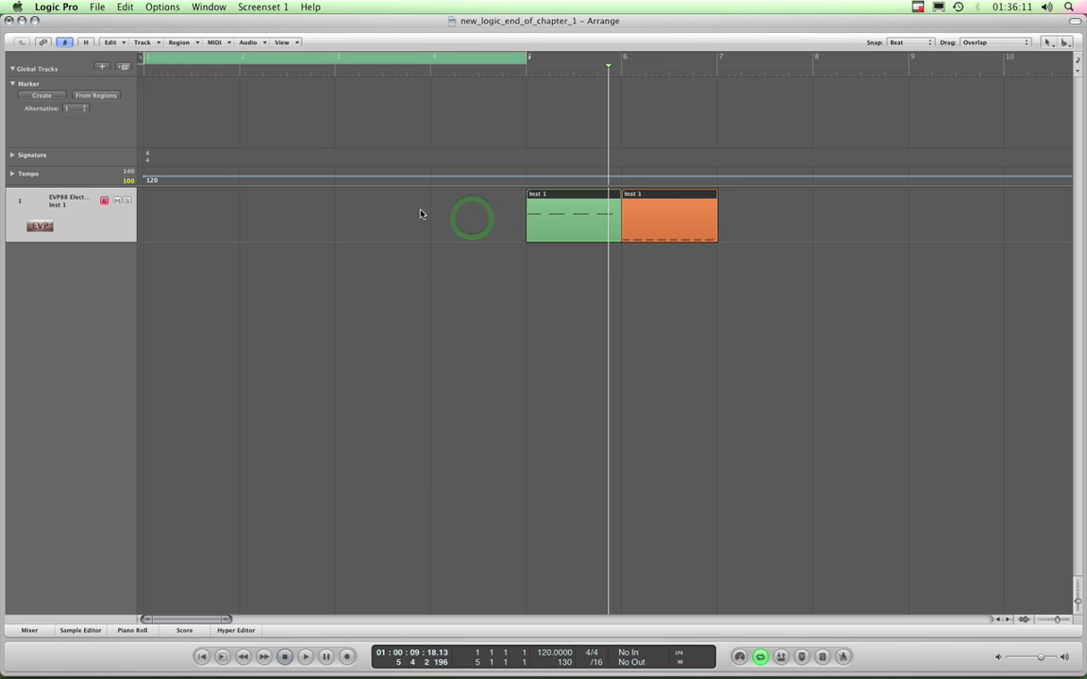
pyautogui.click(761, 657)
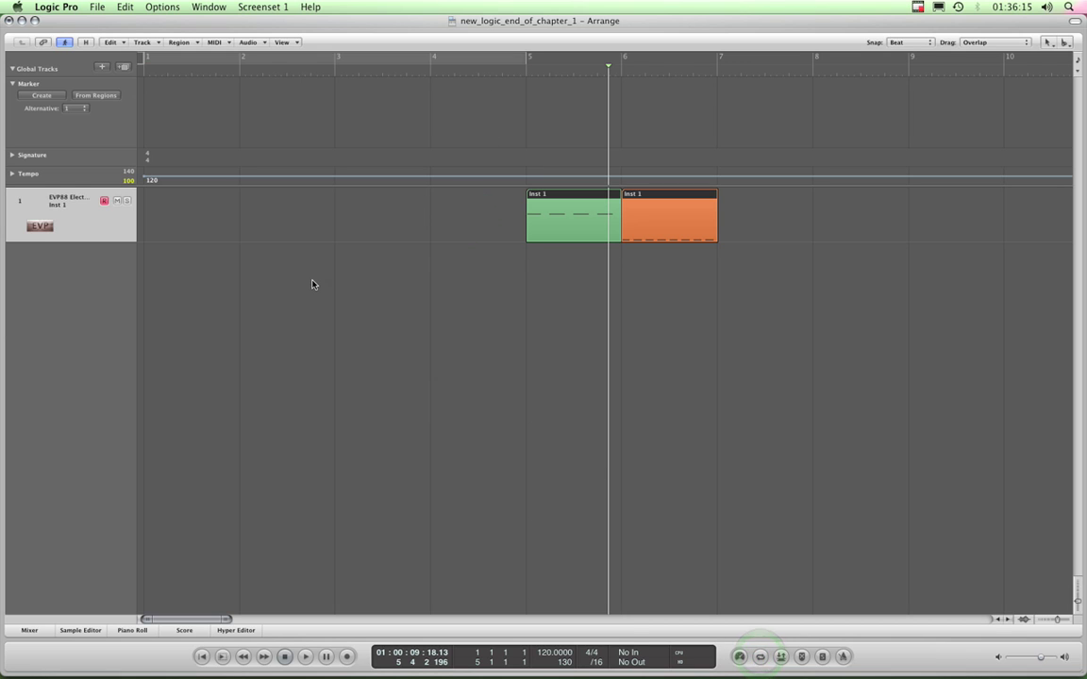
# Step: Create markers from the two selected Inst 1 regions and clear the marker selection
pyautogui.click(105, 97)
pyautogui.click(779, 111)
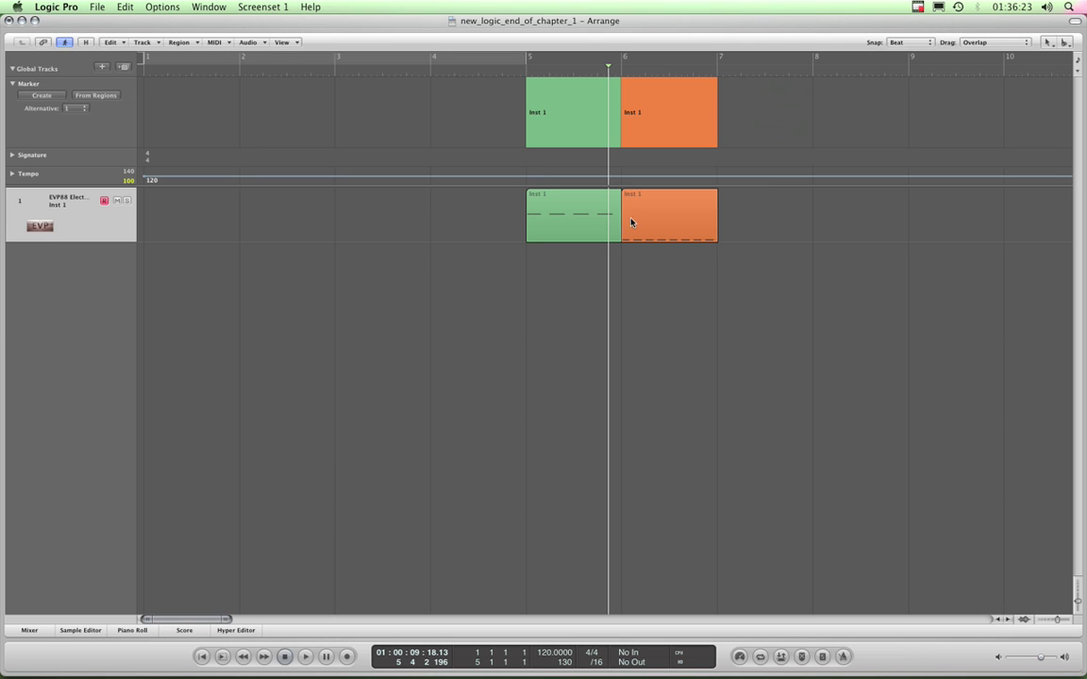
# Step: Select the two Inst 1 markers and their source regions in turn to compare their names and colors
pyautogui.click(544, 134)
pyautogui.click(653, 112)
pyautogui.click(643, 203)
pyautogui.click(547, 204)
pyautogui.click(563, 140)
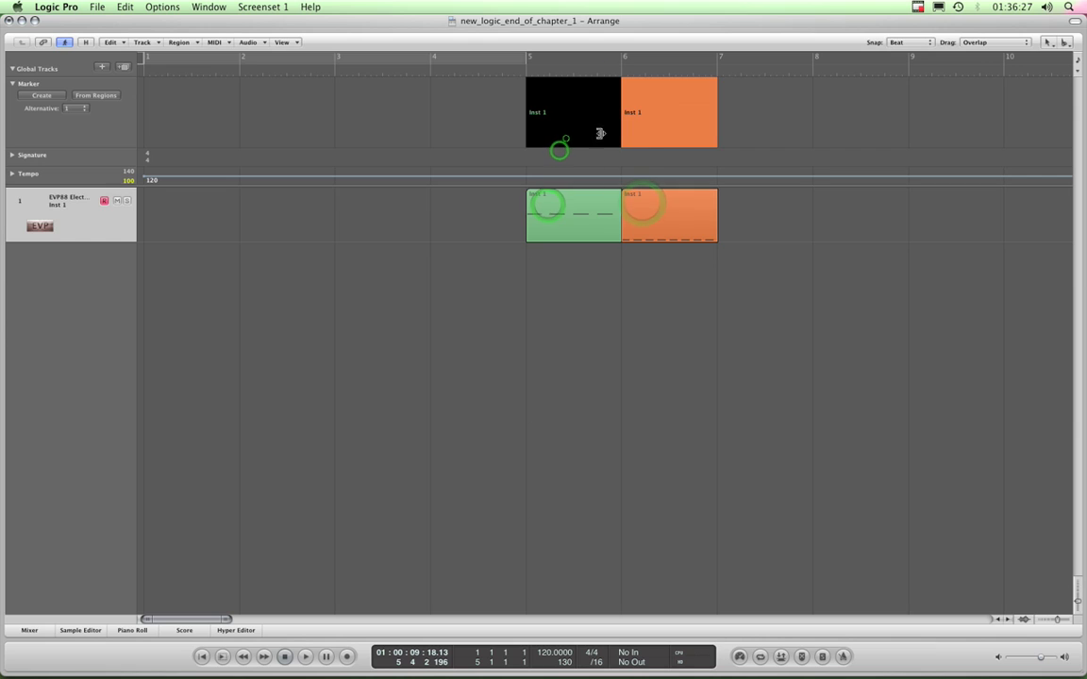
pyautogui.click(642, 130)
pyautogui.click(479, 115)
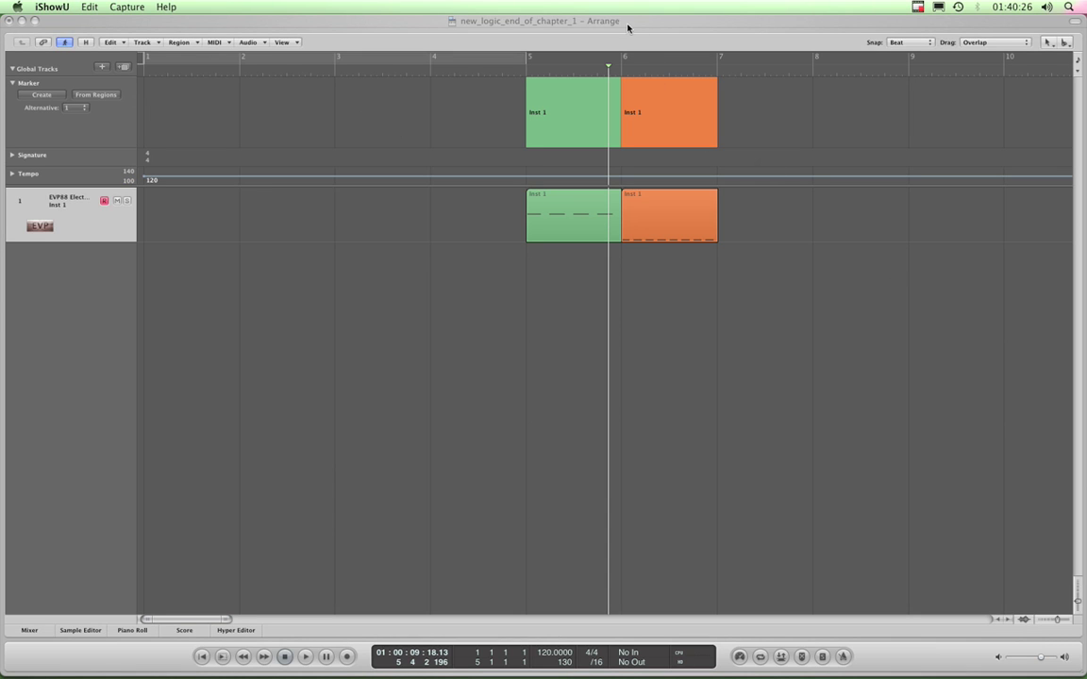
# Step: Turn on the cycle area and move its start to bar 2
pyautogui.click(627, 26)
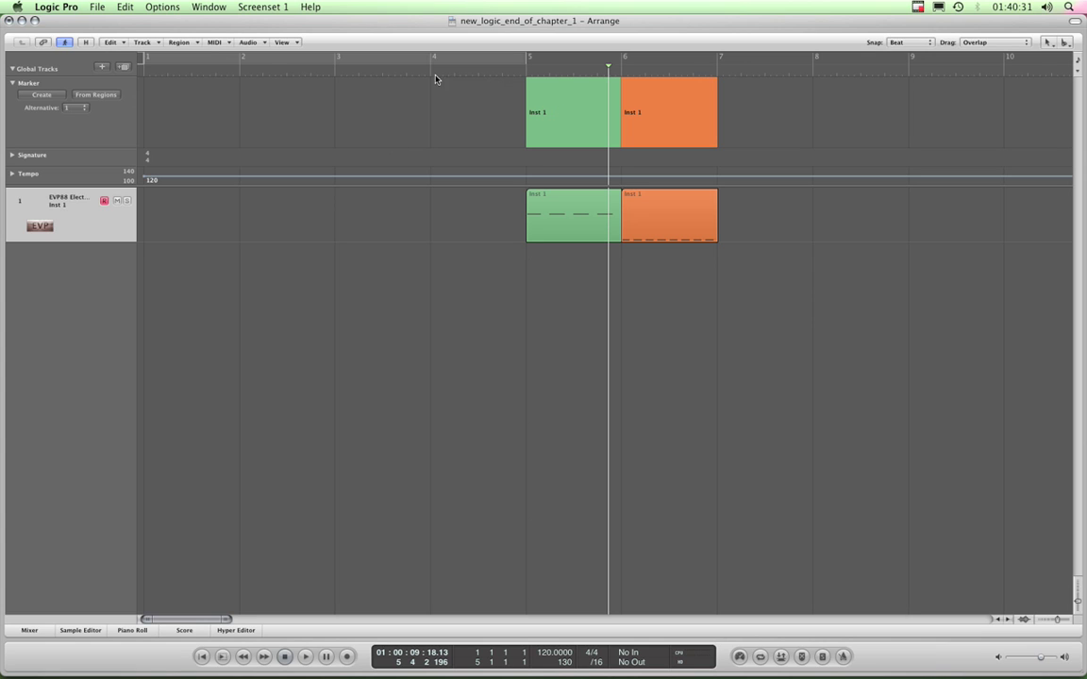
pyautogui.click(244, 65)
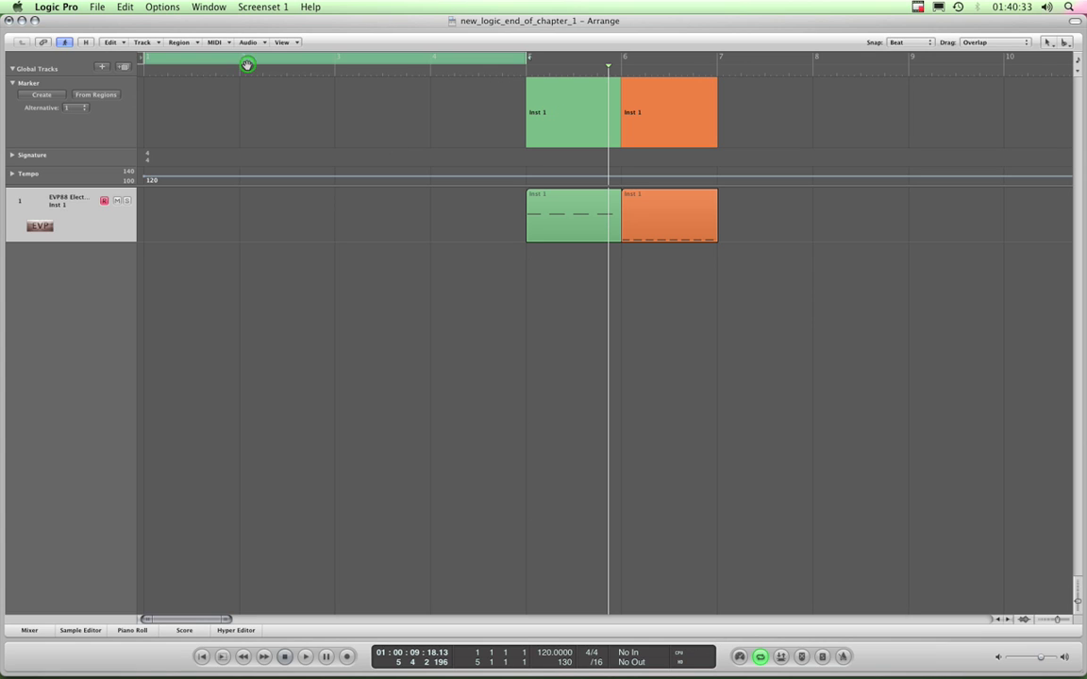
pyautogui.moveTo(146, 58); pyautogui.dragTo(239, 57)
# Step: Erase both Inst 1 markers from the Marker track with the Eraser tool
pyautogui.press('Escape')
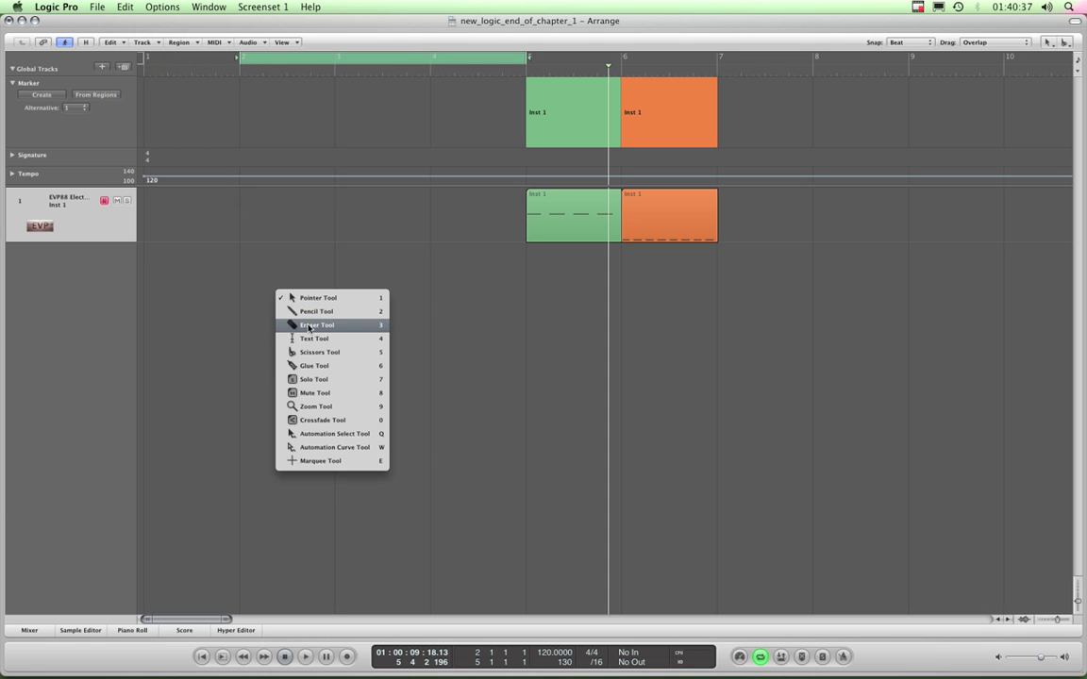
pyautogui.click(309, 326)
pyautogui.click(569, 139)
pyautogui.click(657, 131)
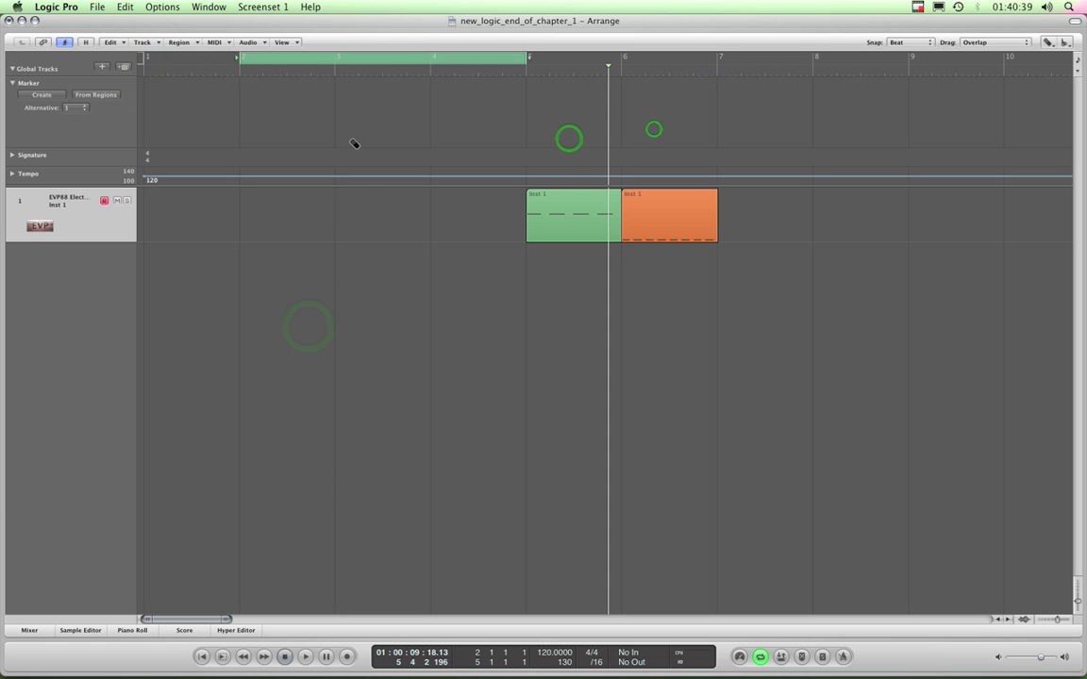
# Step: Switch to the Pointer tool and create a marker from bar 2 to bar 5 by transferring the cycle area to the Marker track
pyautogui.moveTo(526, 60); pyautogui.dragTo(528, 57)
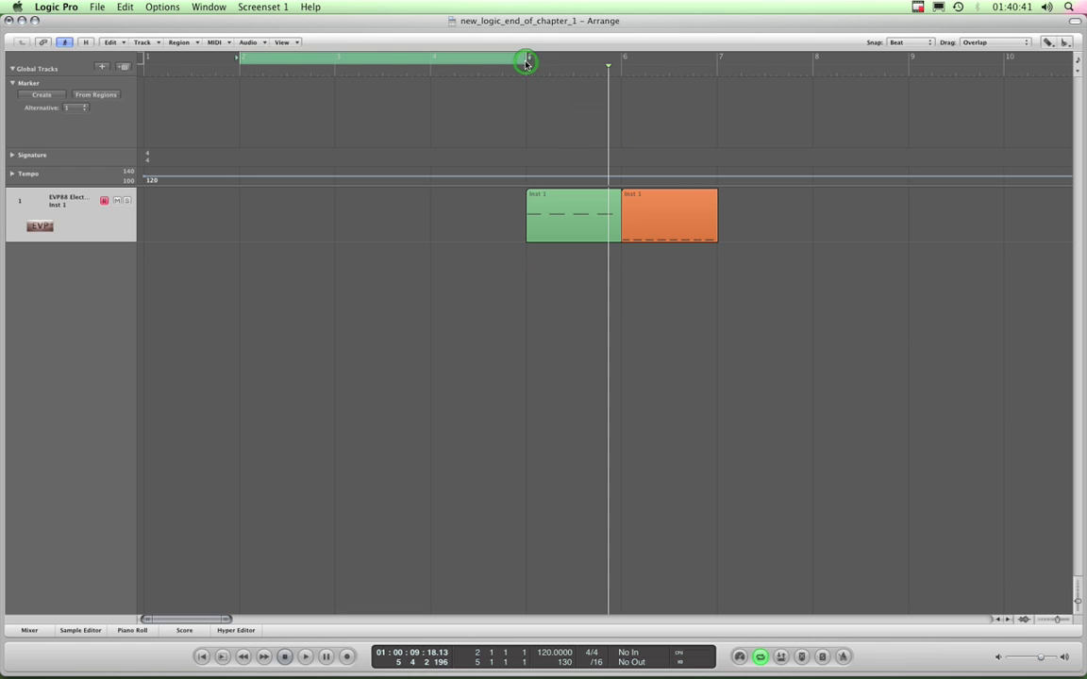
pyautogui.press('Escape')
pyautogui.click(296, 230)
pyautogui.click(364, 60)
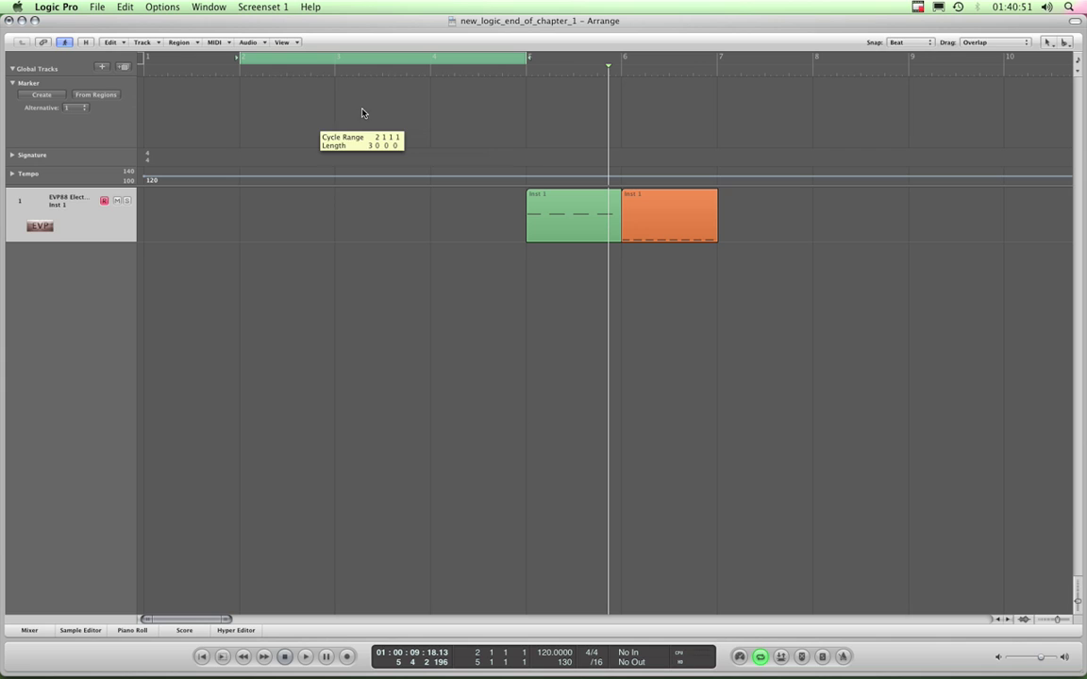
pyautogui.moveTo(362, 112); pyautogui.dragTo(361, 110)
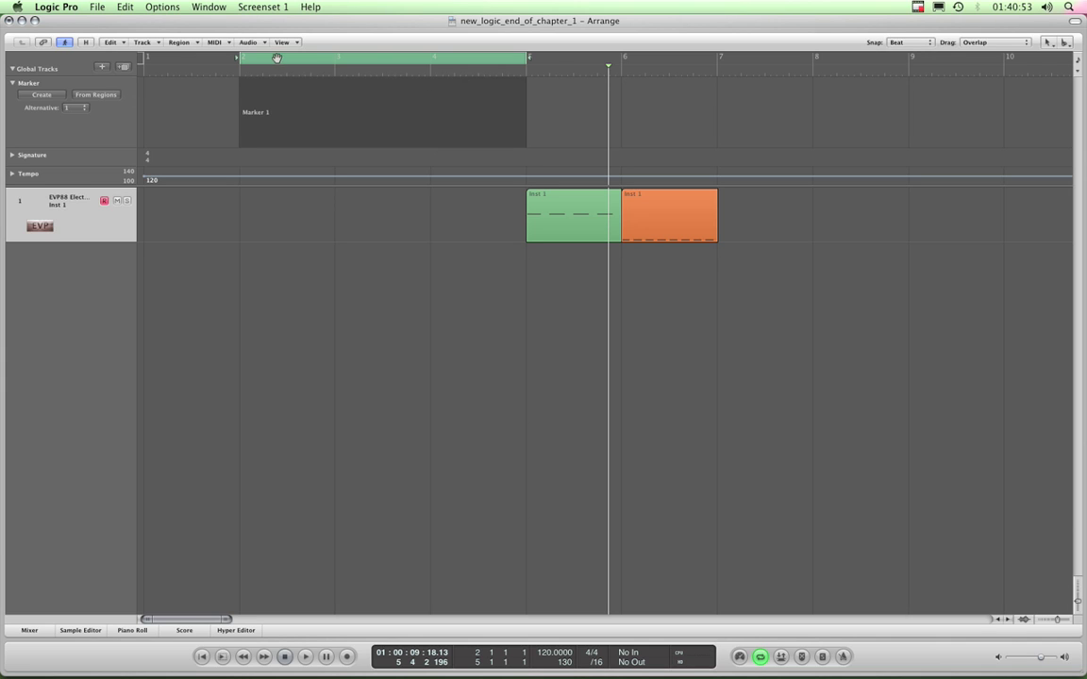